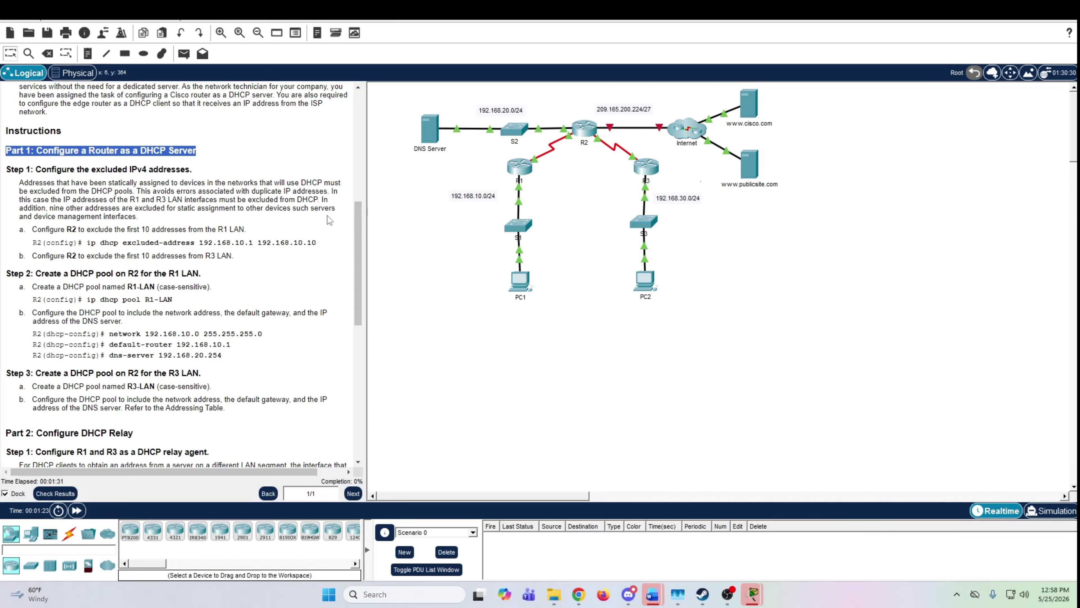
left_click(134, 197)
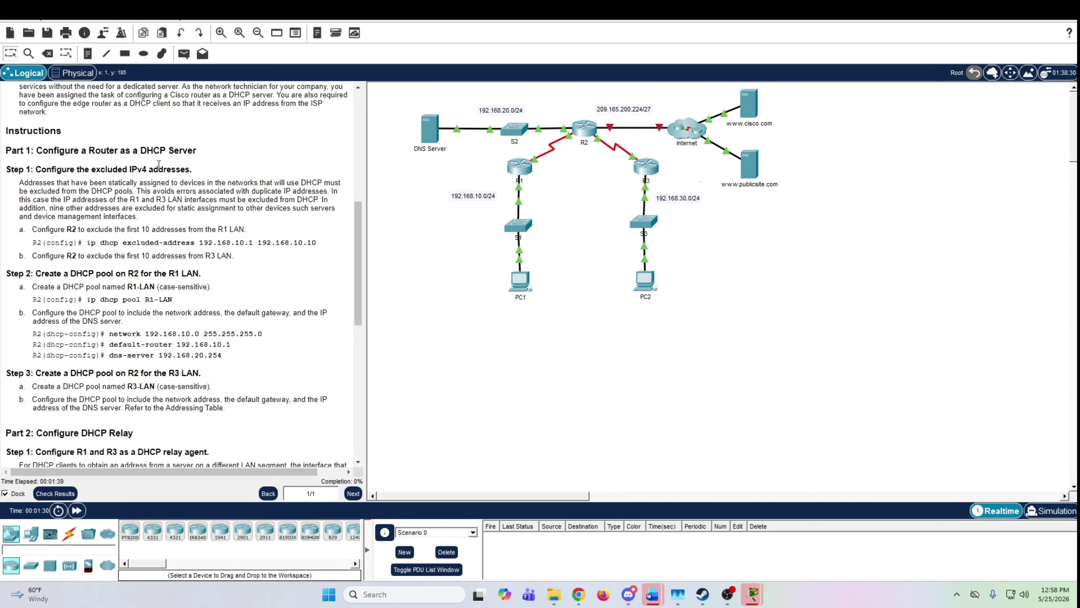
left_click_drag(17, 150, 226, 151)
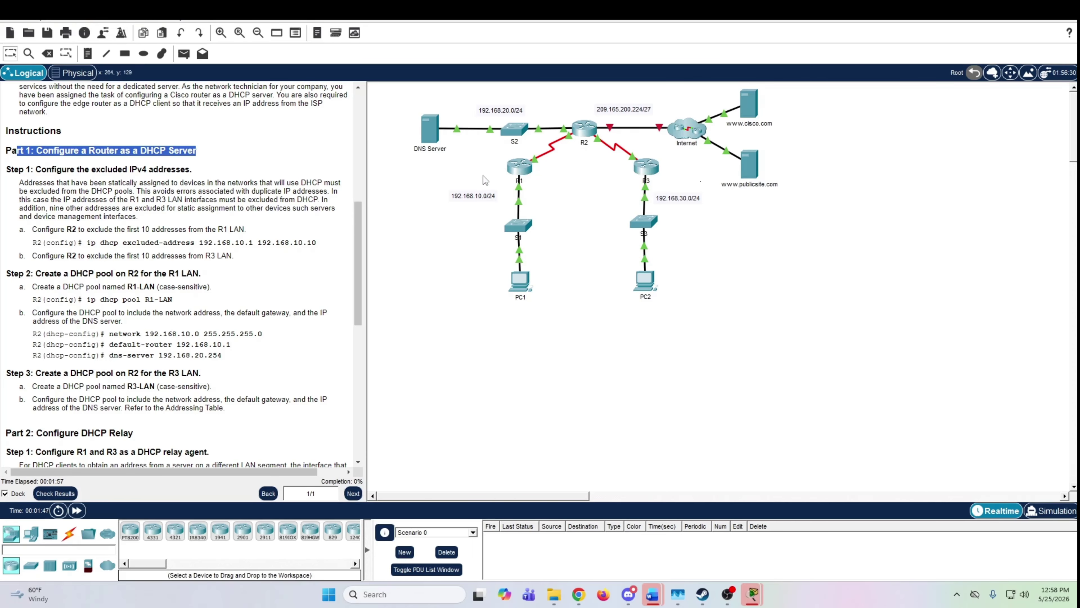
left_click(442, 253)
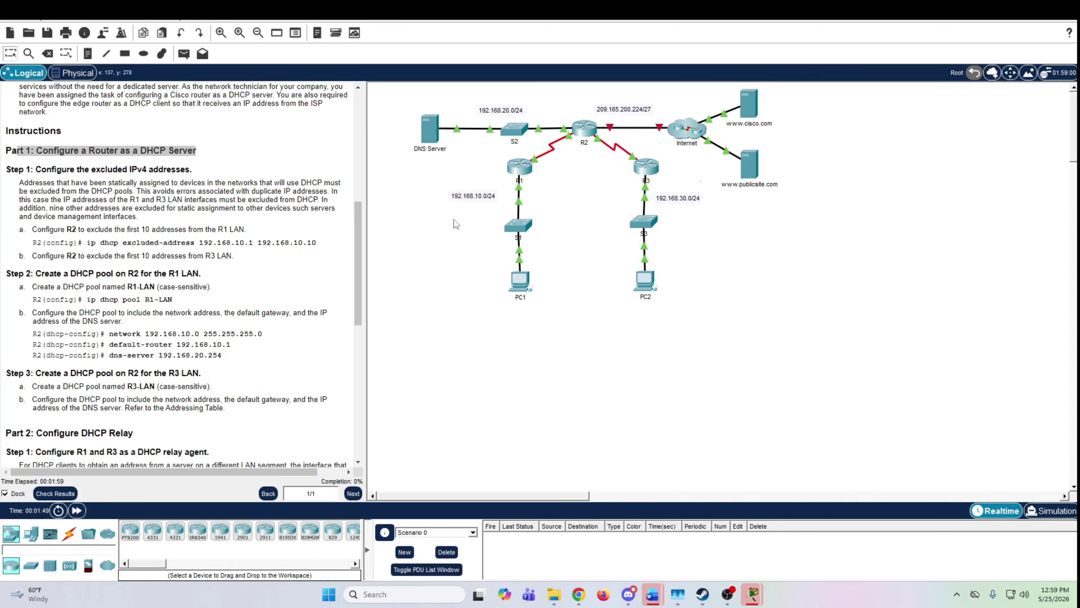
Open router R2's command line and enter global configuration mode through privileged EXEC mode.
left_click(589, 136)
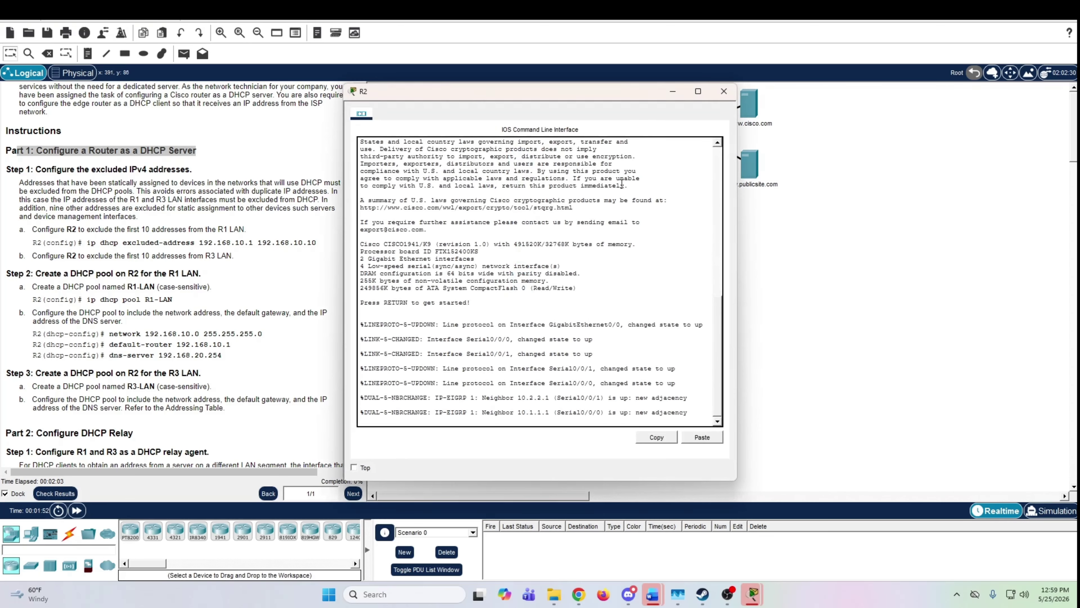
left_click_drag(646, 95, 933, 39)
key("Return")
key("Return")
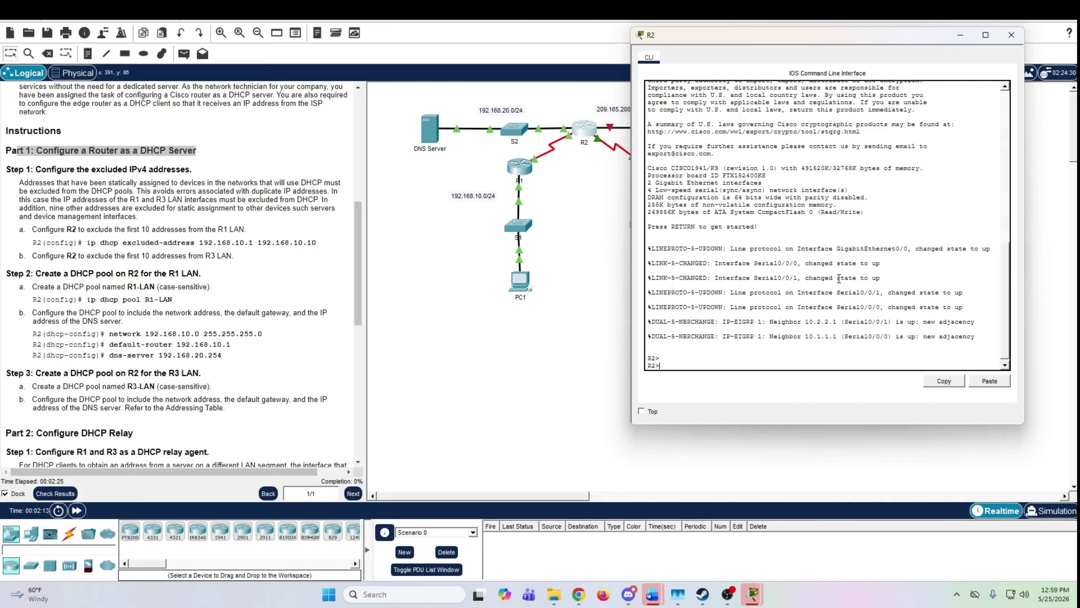
type("enable")
key("Return")
type("configure terminal")
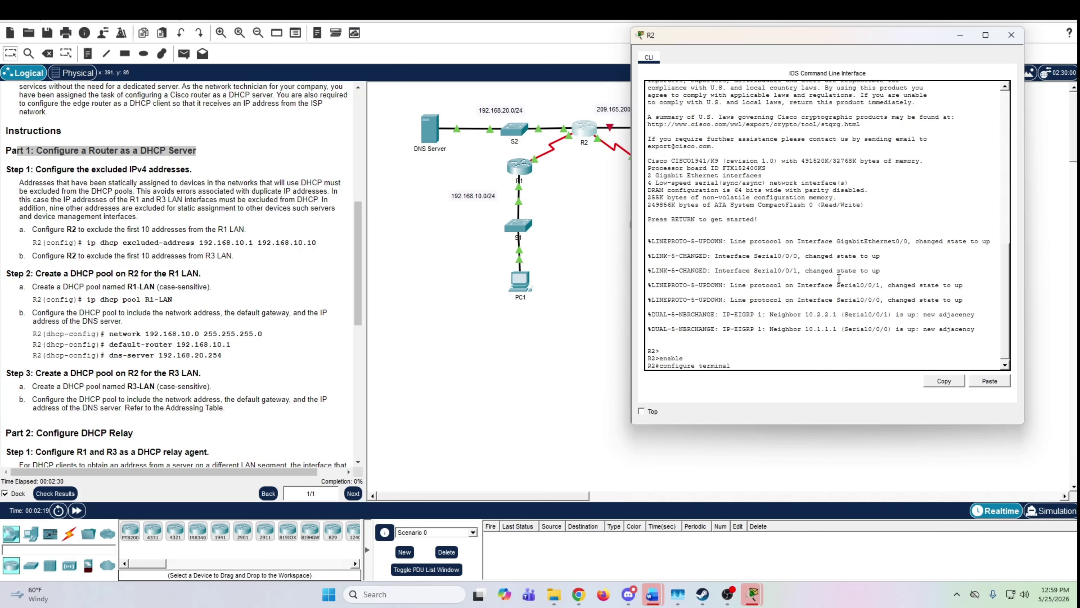
key("Return")
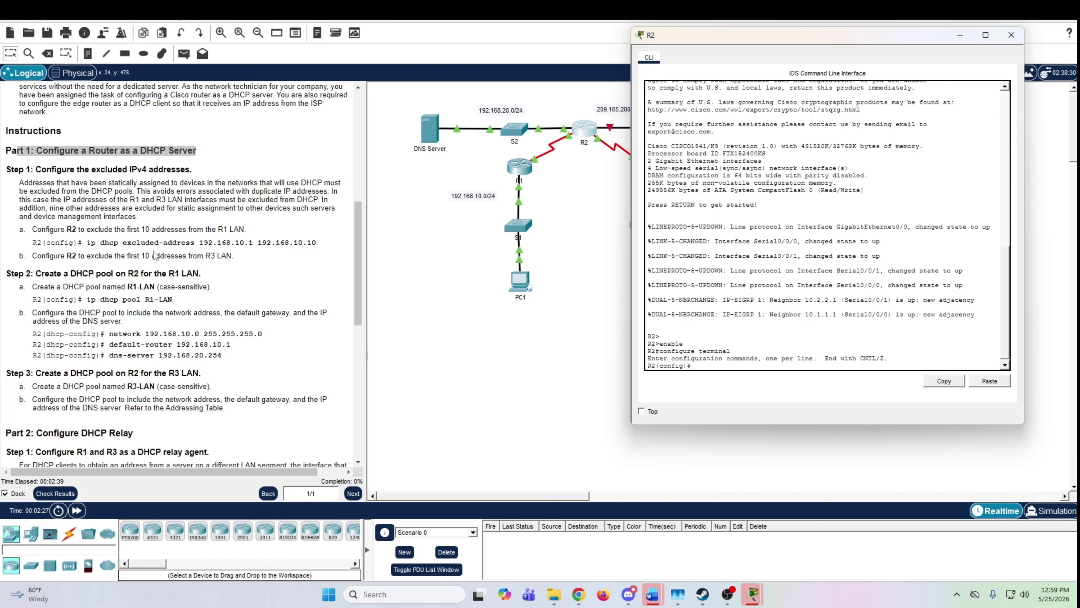
Read the excluded-address range given for the R1 LAN in the Part 1 instructions.
left_click_drag(199, 243, 317, 247)
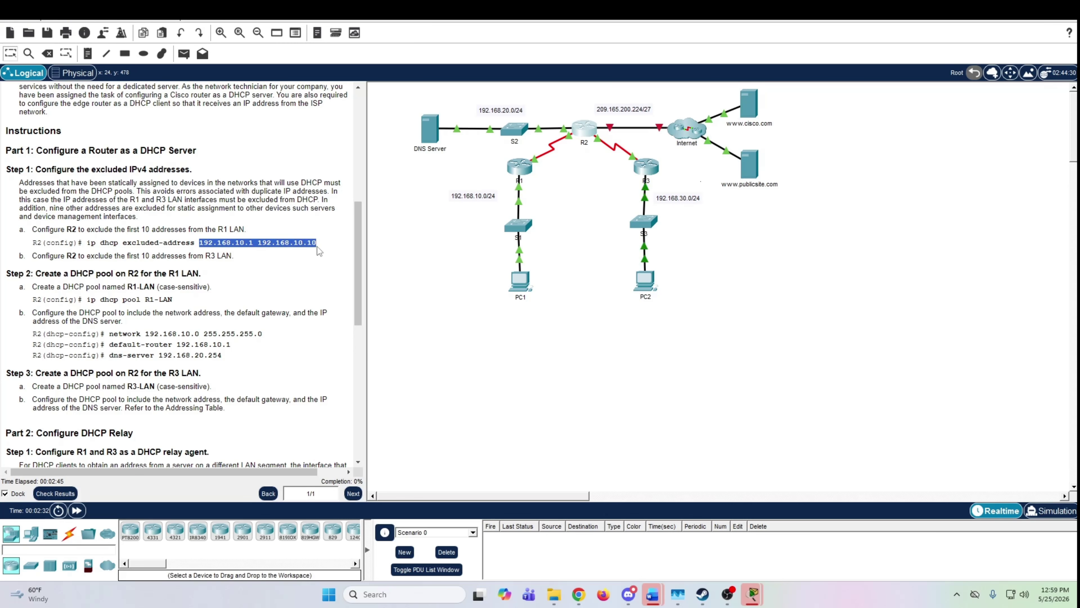
left_click(289, 249)
left_click_drag(259, 243, 323, 243)
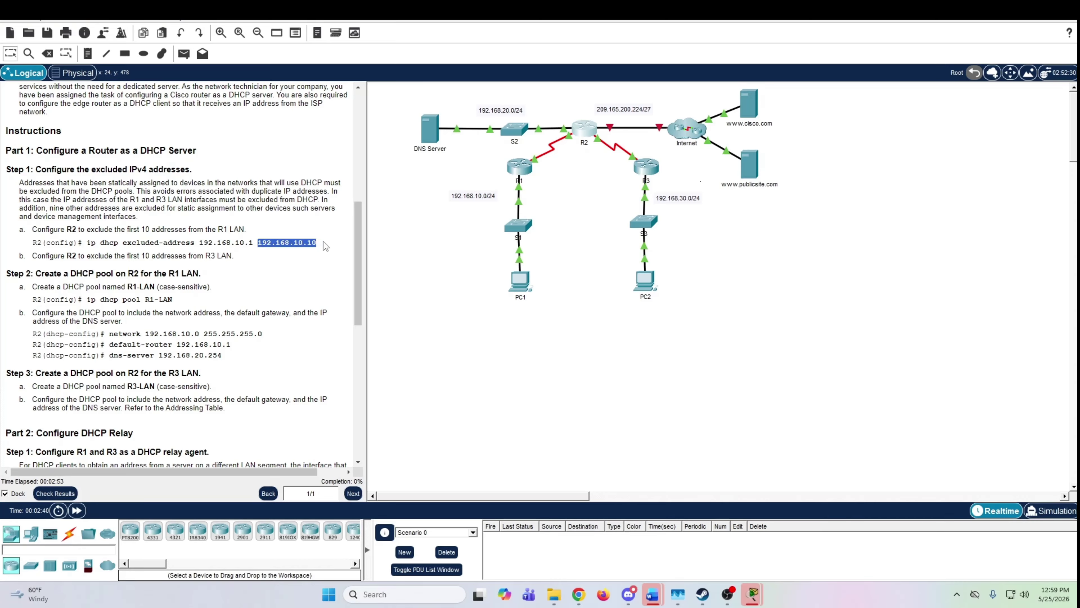
left_click(323, 242)
left_click_drag(322, 244, 200, 245)
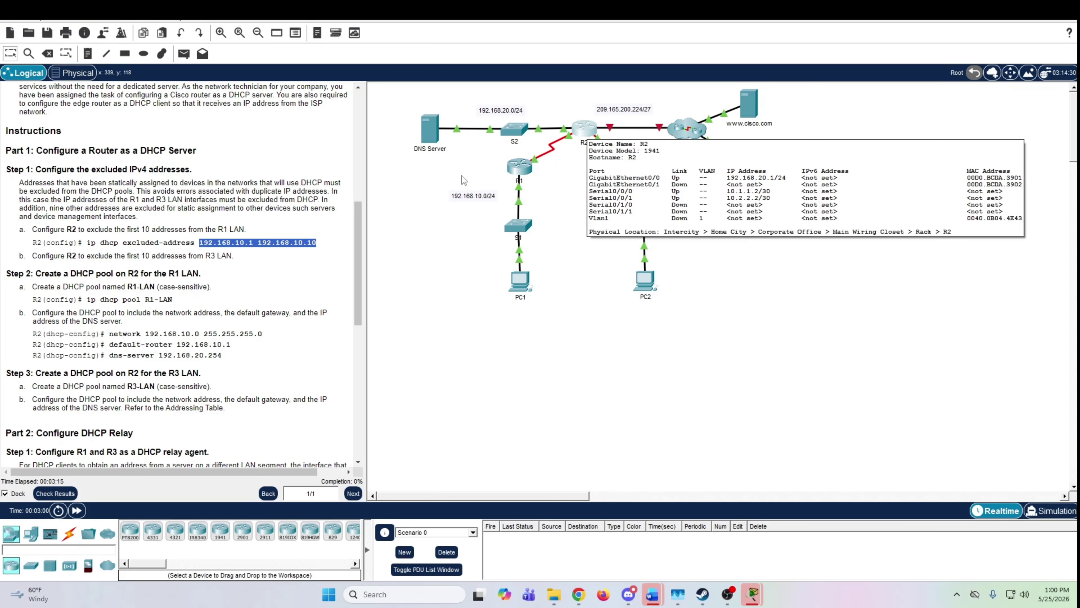
Turn on the preference to always show port labels in the logical workspace.
left_click(47, 21)
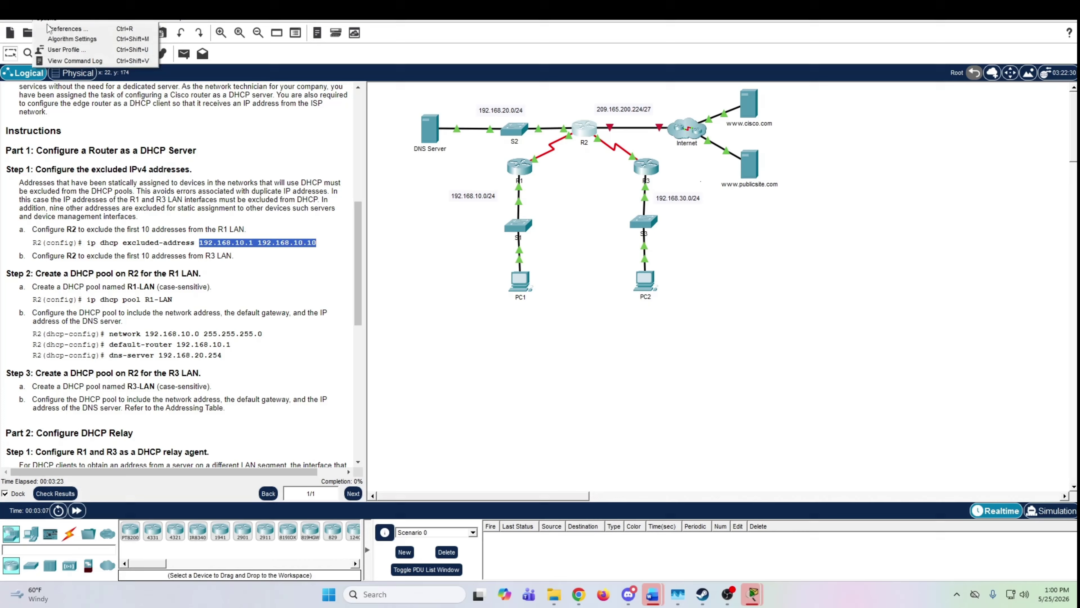
left_click(59, 29)
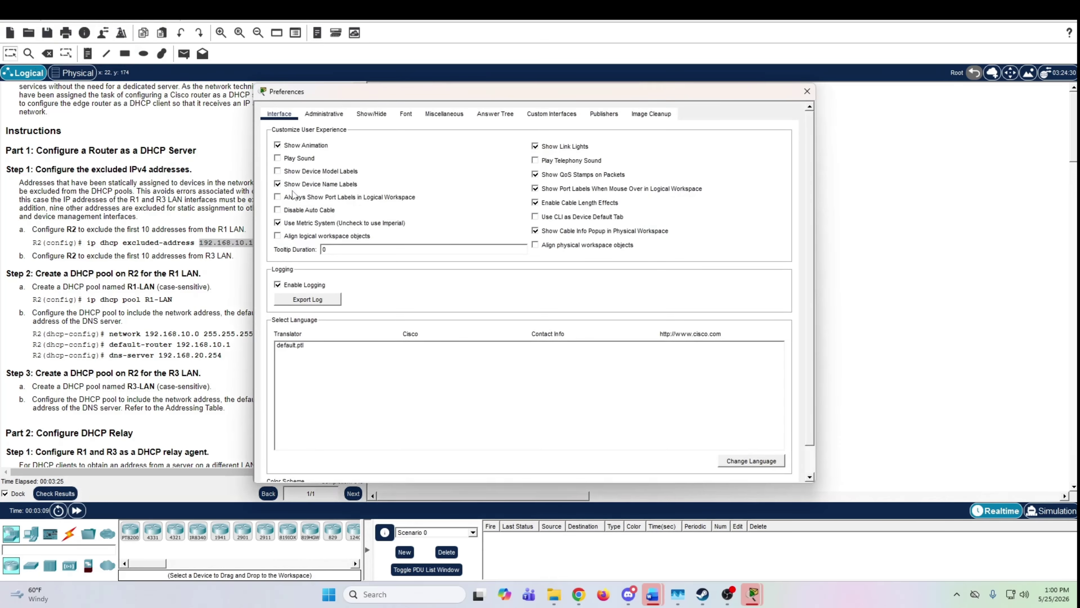
left_click(297, 197)
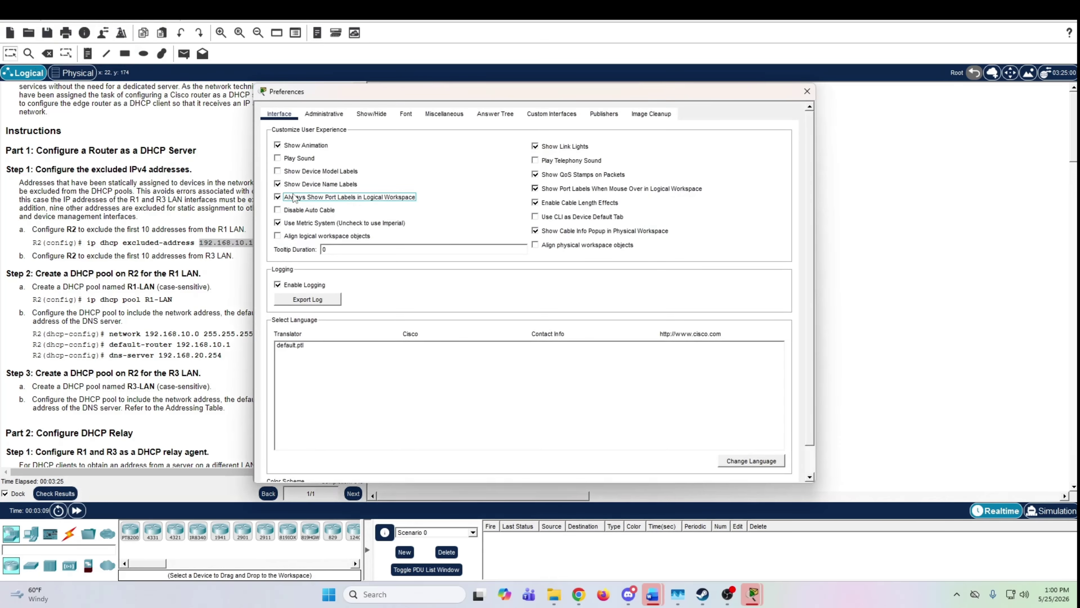
left_click(807, 91)
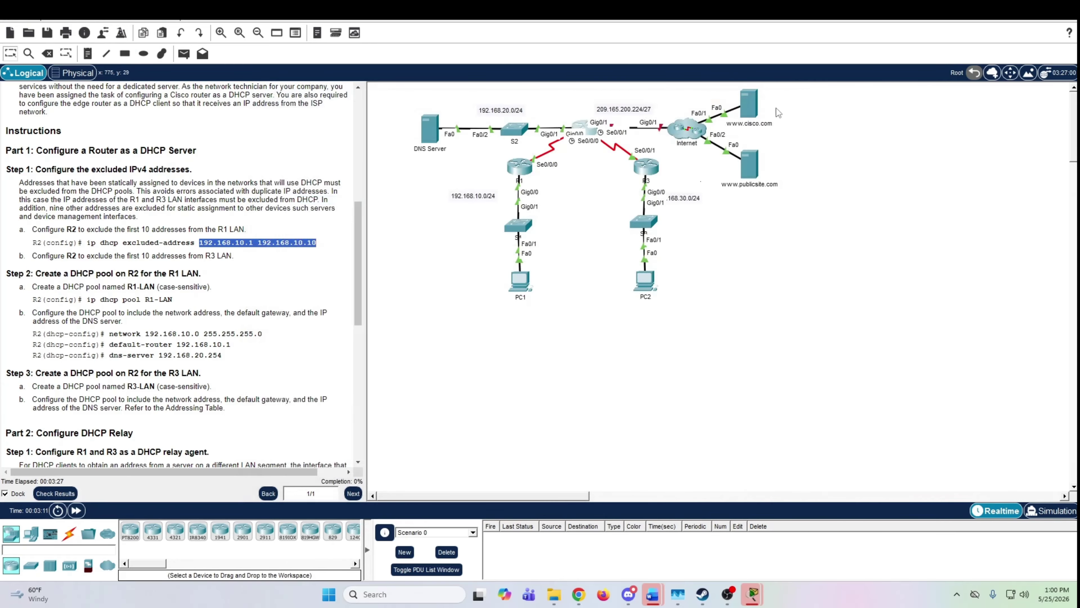
On R2, exclude the R1 LAN addresses 192.168.10.1 through 192.168.10.10 from DHCP.
left_click(586, 128)
left_click_drag(600, 96, 878, 51)
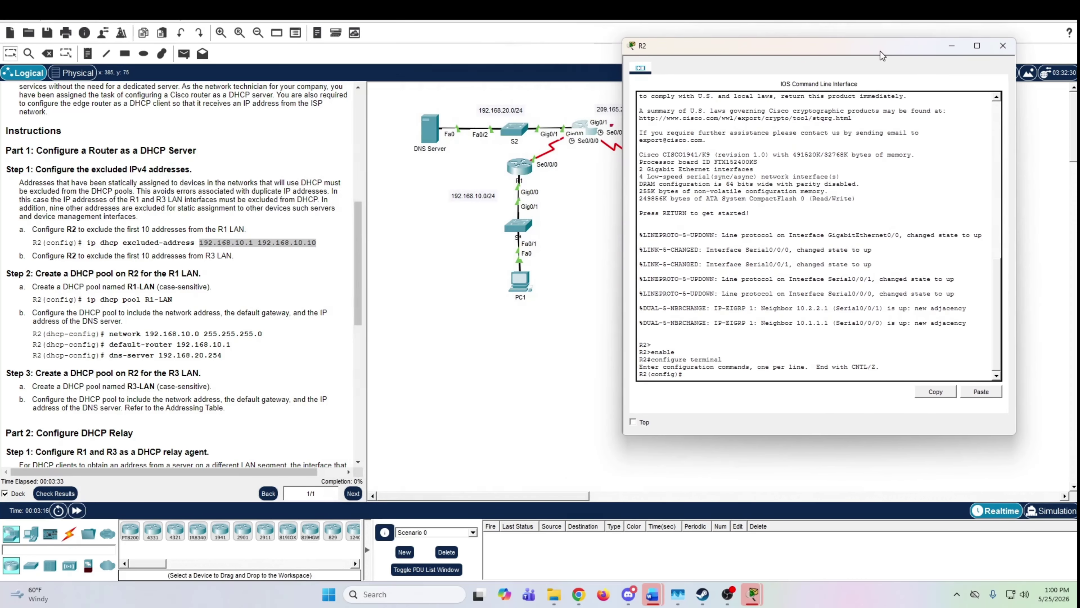
left_click(799, 375)
type("ip dhcp excluded-address 192.168.10.1 ")
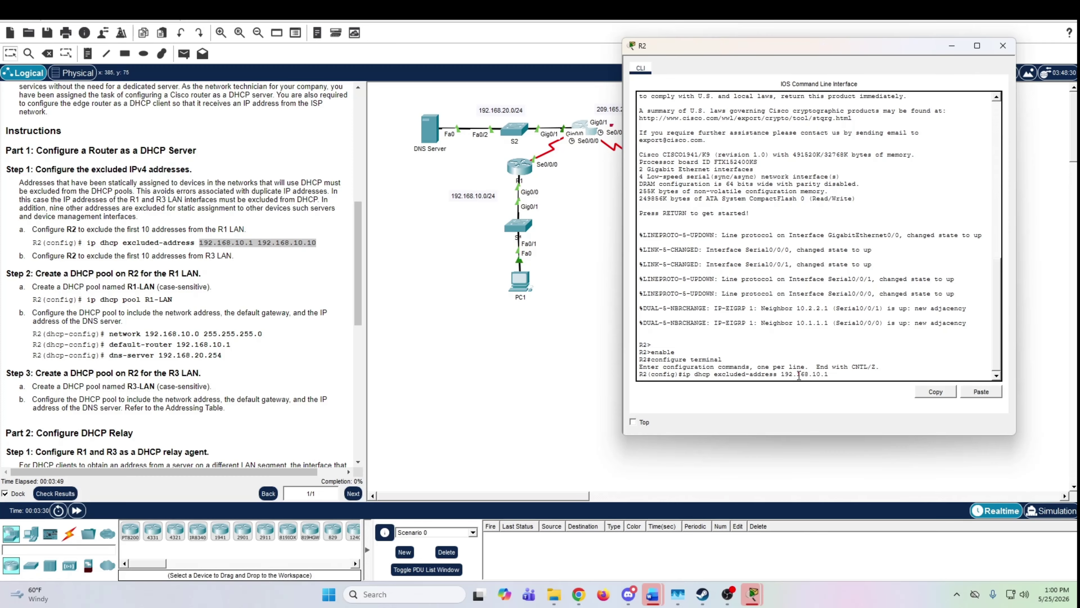
type("192.168.10.10")
key("Return")
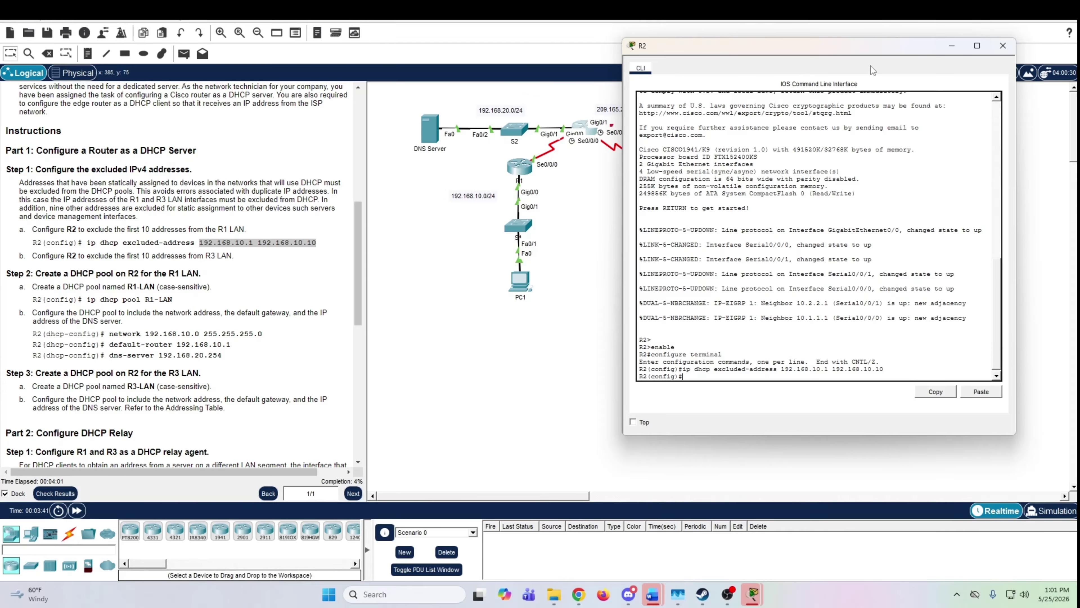
On R2, exclude the R3 LAN addresses 192.168.30.1 through 192.168.30.10 from DHCP.
left_click_drag(875, 49, 465, 78)
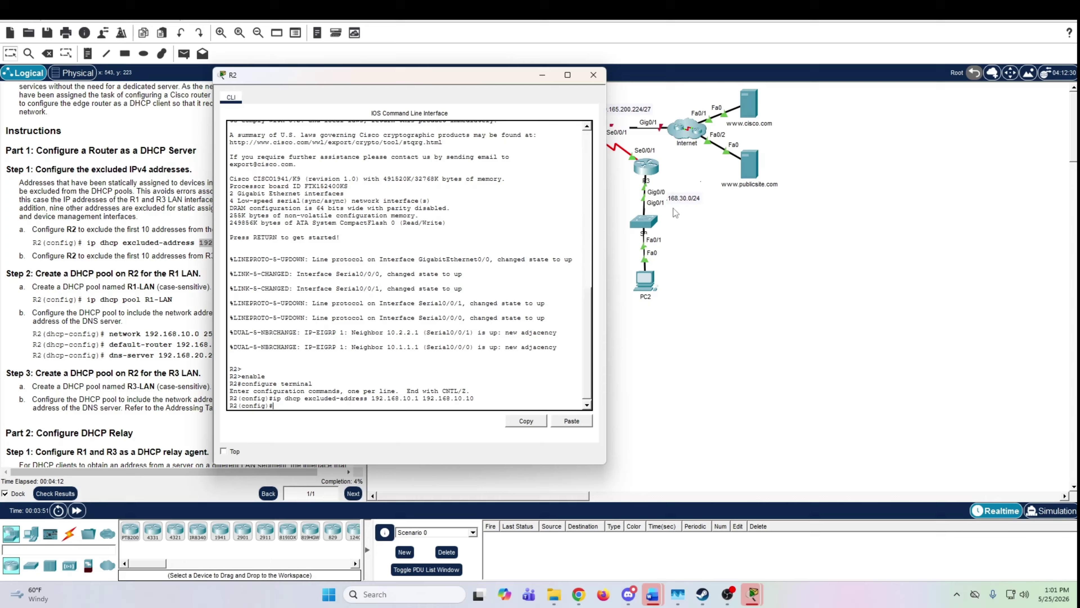
type("ip dhcp excluded-address 192.168.30.1 19")
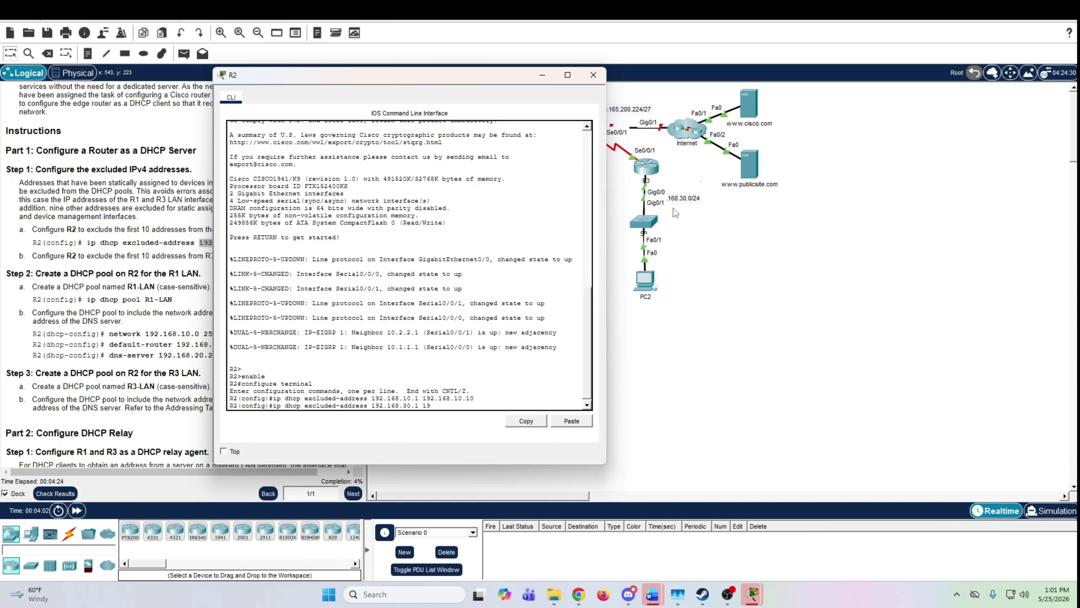
type("2.168.30.10")
key("Return")
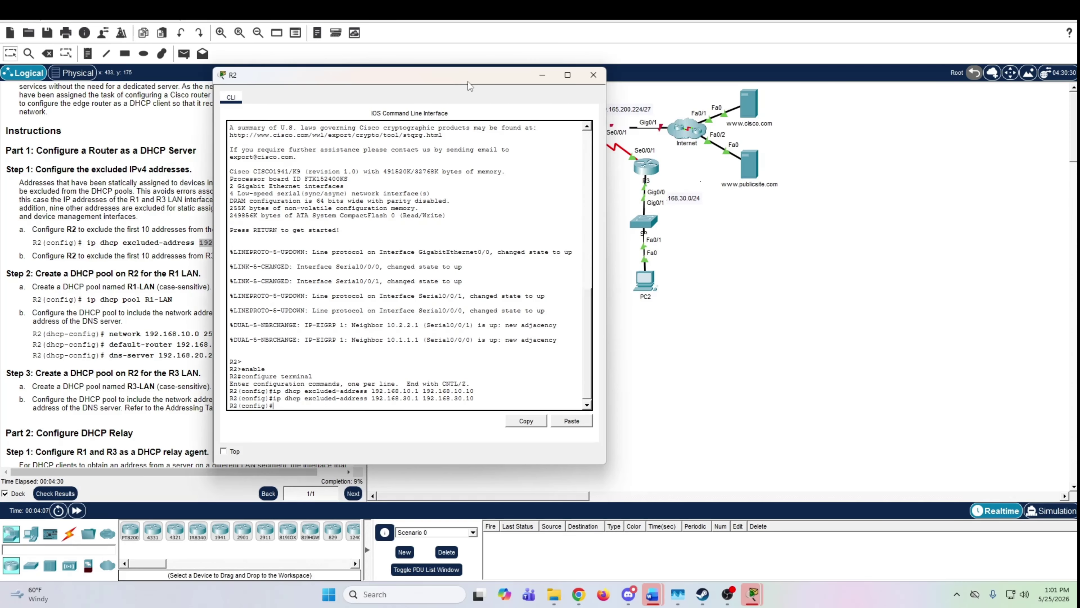
Create a DHCP pool named R1-LAN on R2.
left_click_drag(468, 81, 906, 78)
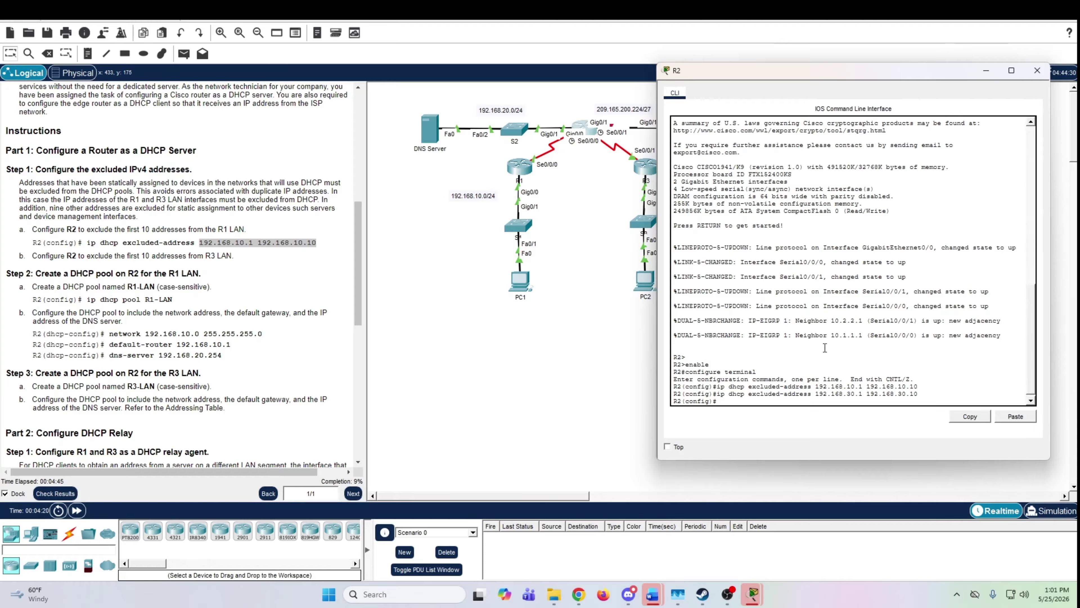
type("iu")
type(" dhcp")
type("pool")
type(" R1")
type("-")
type("LAN")
key("Return")
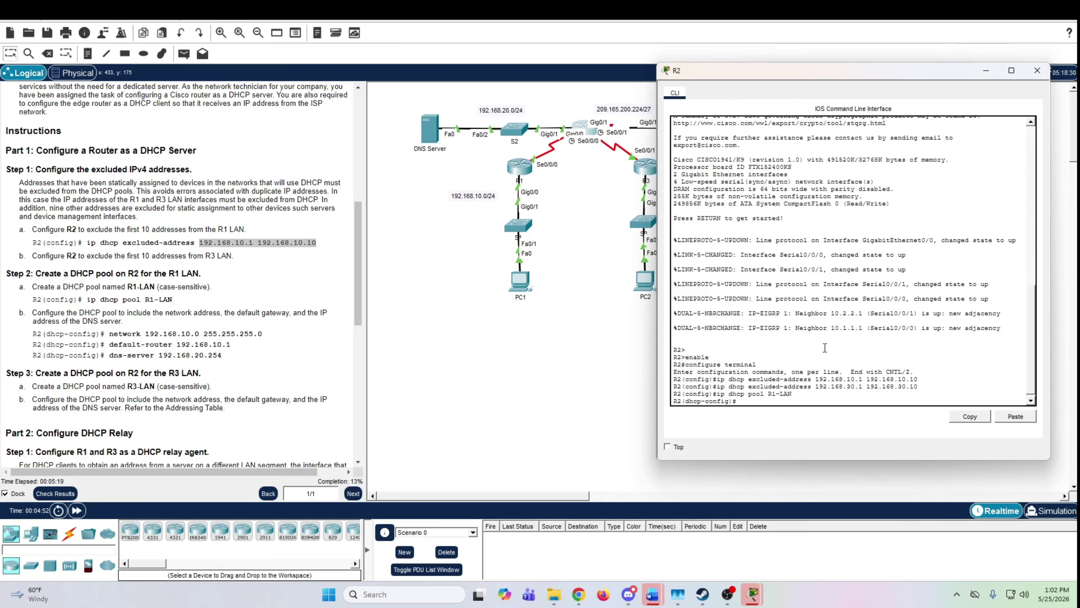
Give the R1-LAN pool the network 192.168.10.0 255.255.255.0 and the default router 192.168.10.1.
type("network 192.168.10.0 255.255.255.0")
key("Return")
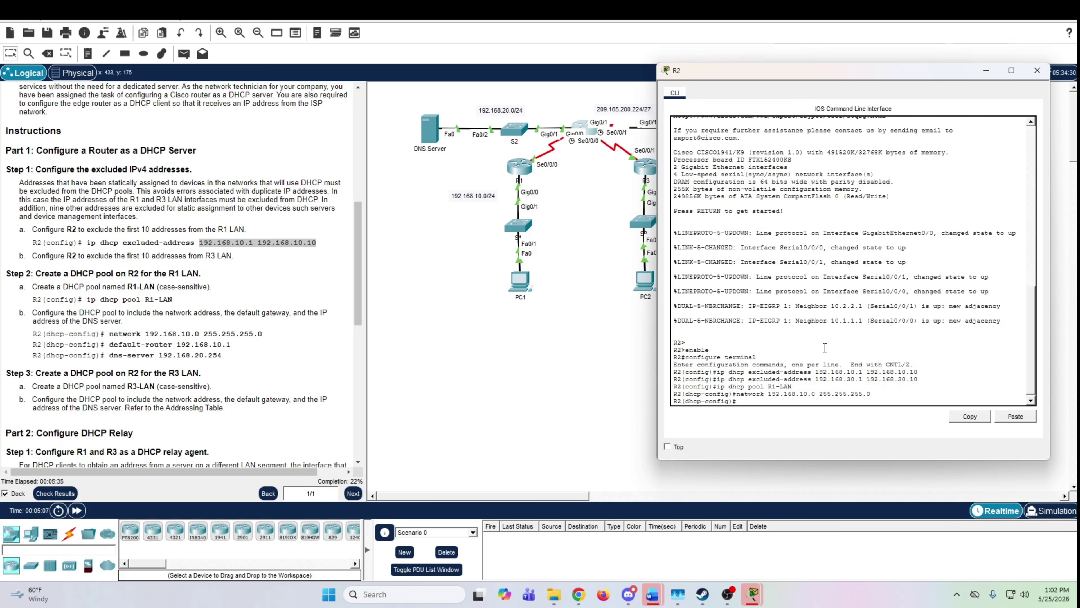
type("default-router 192.168.10.1")
key("Return")
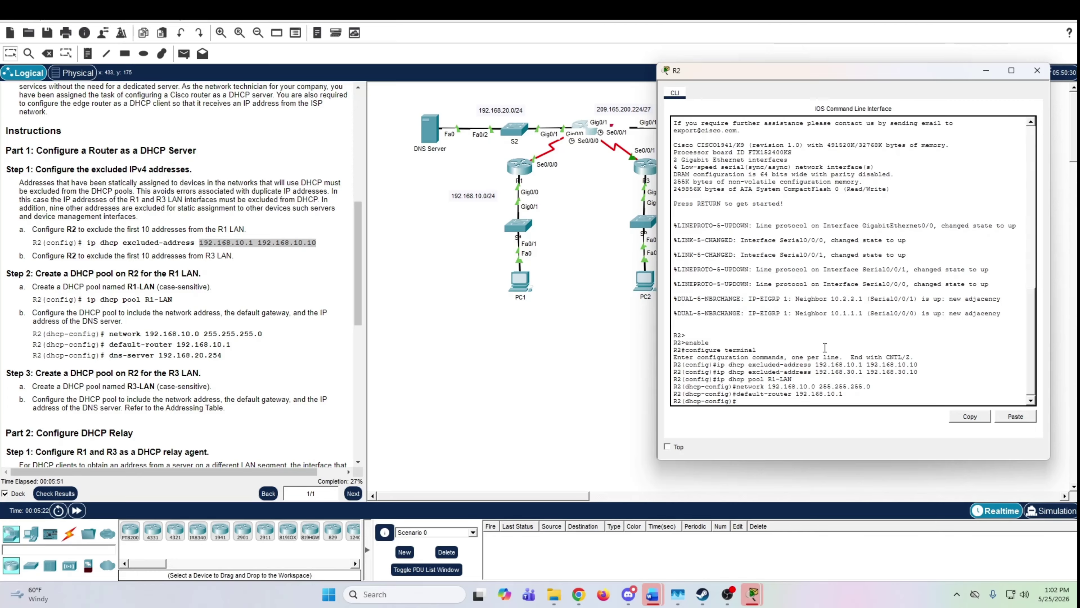
left_click_drag(902, 365, 844, 394)
left_click(808, 368)
left_click(844, 367)
left_click_drag(784, 365, 875, 367)
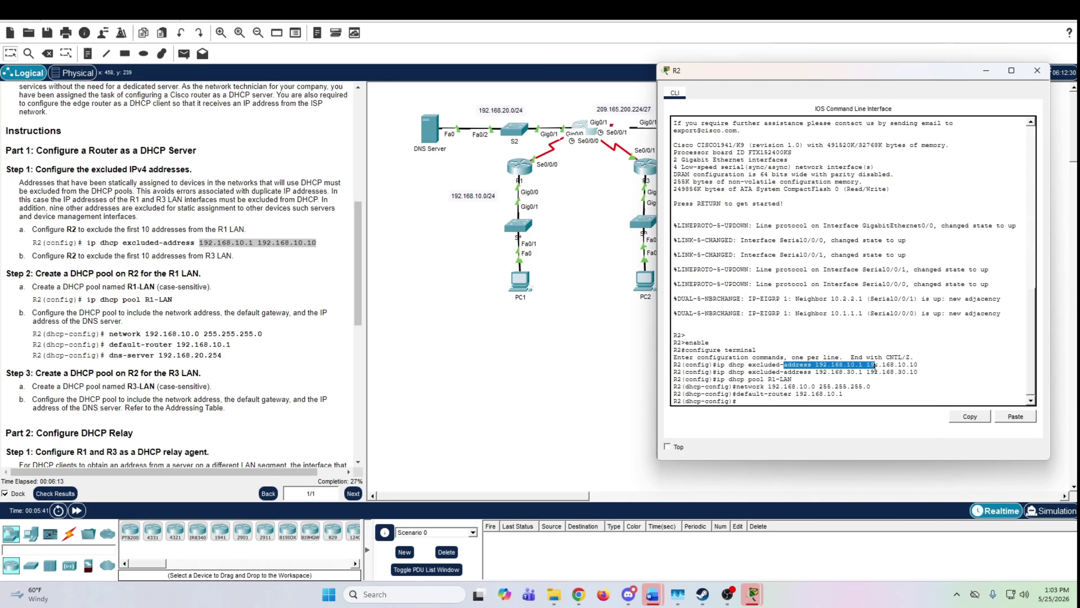
left_click(874, 367)
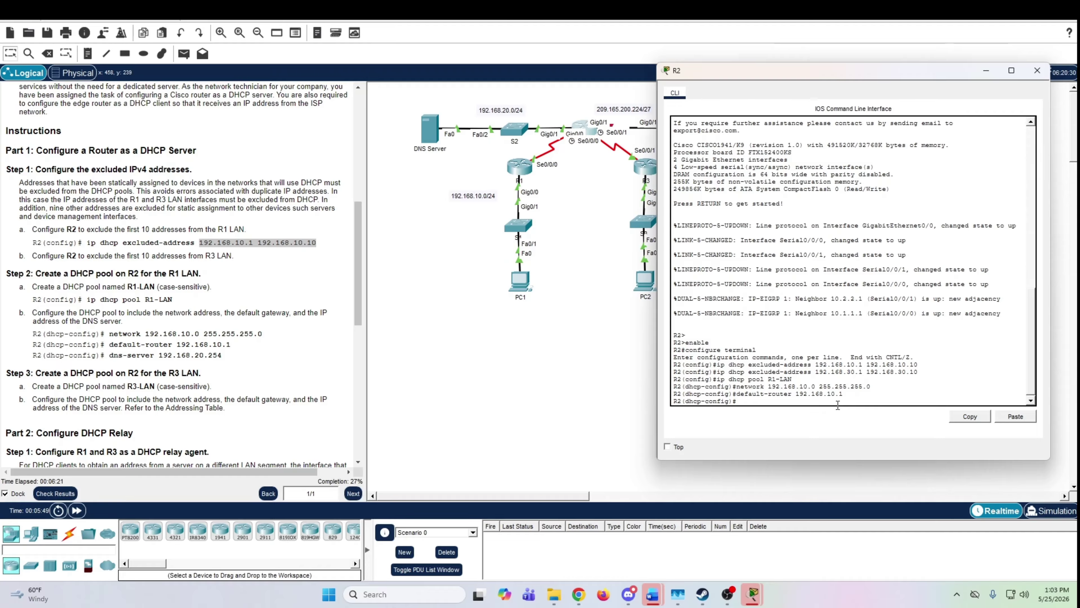
Set the R1-LAN pool's DNS server to 192.168.20.254.
type("dns-server 192.168.20.254")
left_click_drag(920, 76, 885, 128)
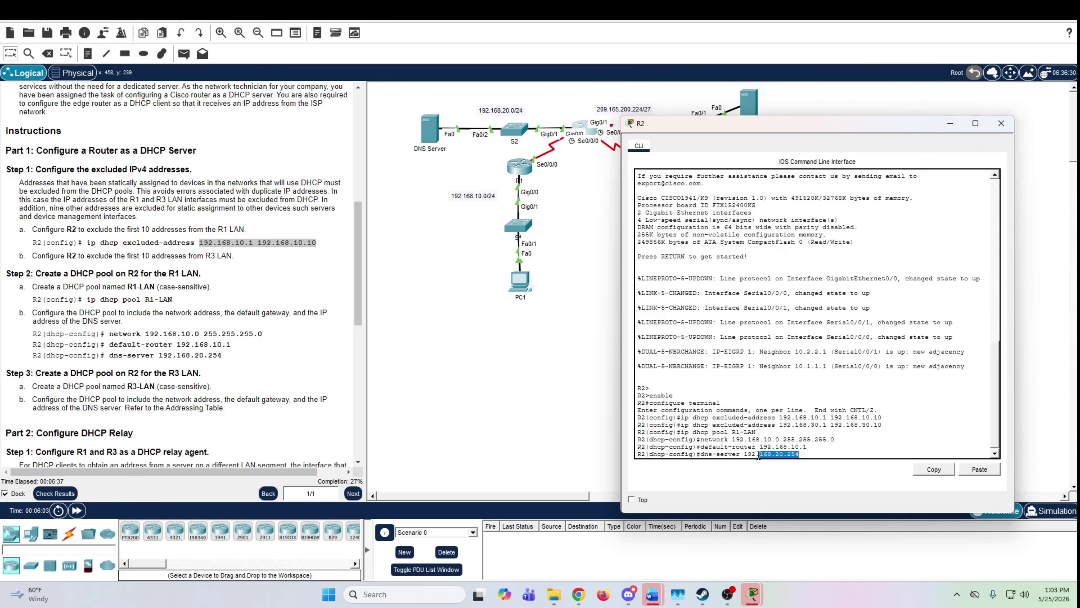
key("Return")
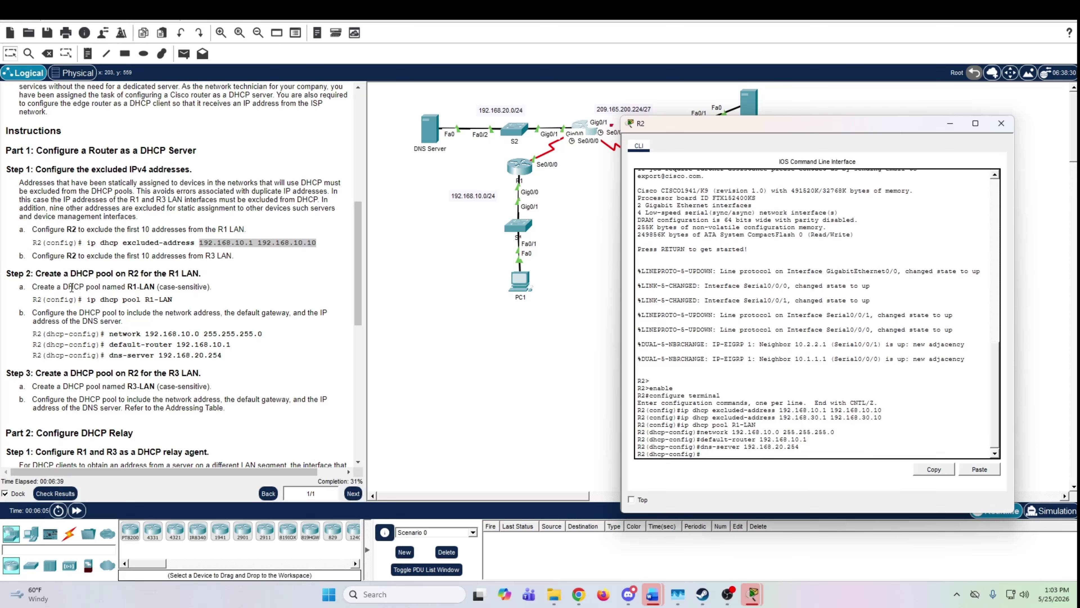
Check the DNS Server's IPv4 address in the Addressing Table of the instructions.
left_click(140, 355)
left_click_drag(141, 355, 200, 355)
left_click_drag(358, 315, 376, 197)
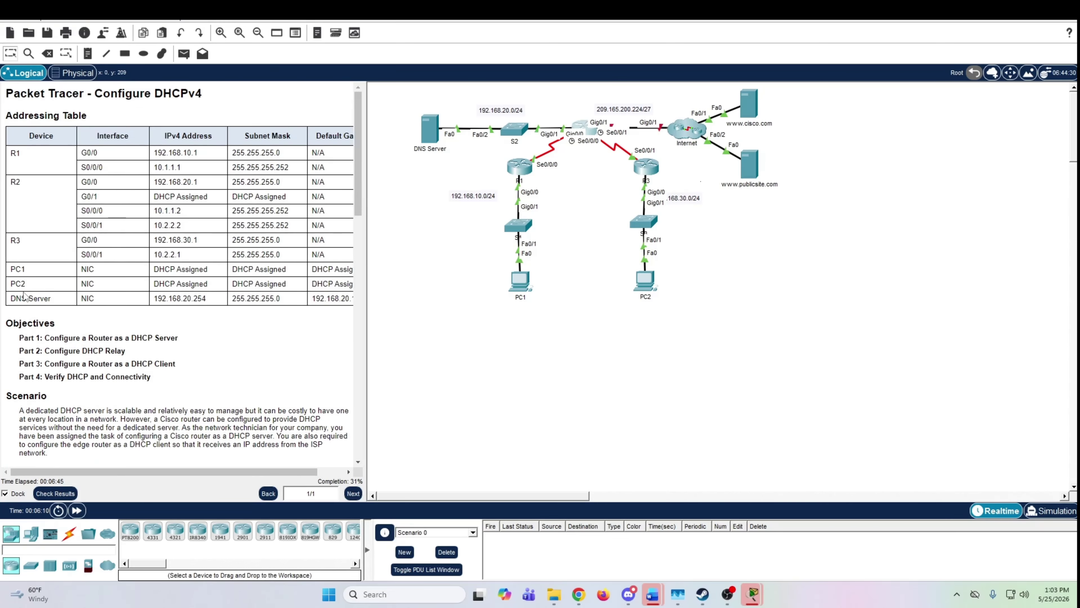
left_click_drag(17, 294, 207, 295)
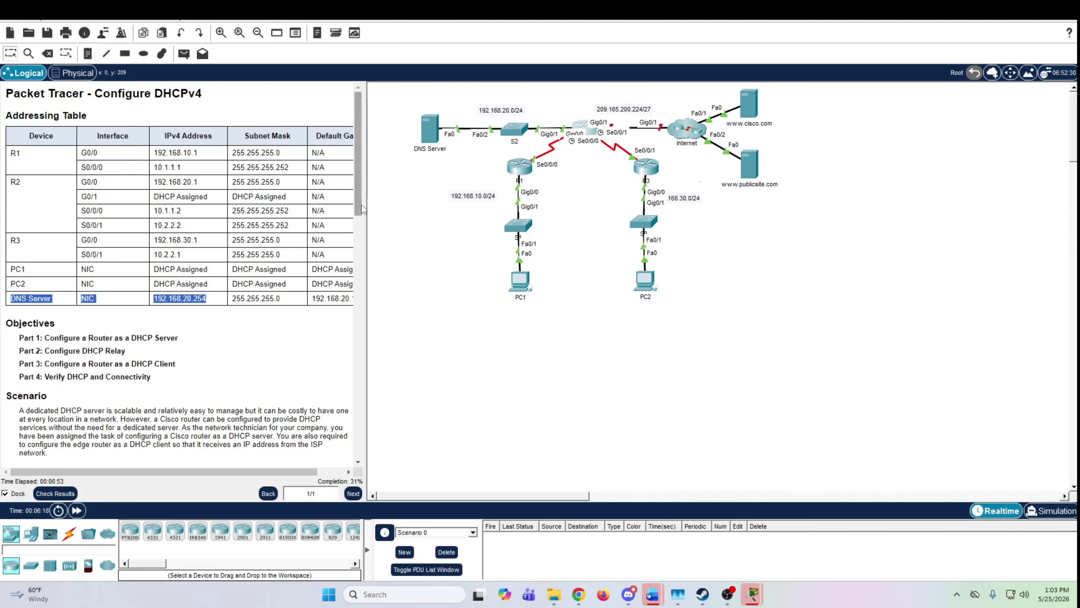
Exit the R1-LAN pool configuration on R2 and create a DHCP pool named R3-LAN.
scroll(337, 281, "down", 10)
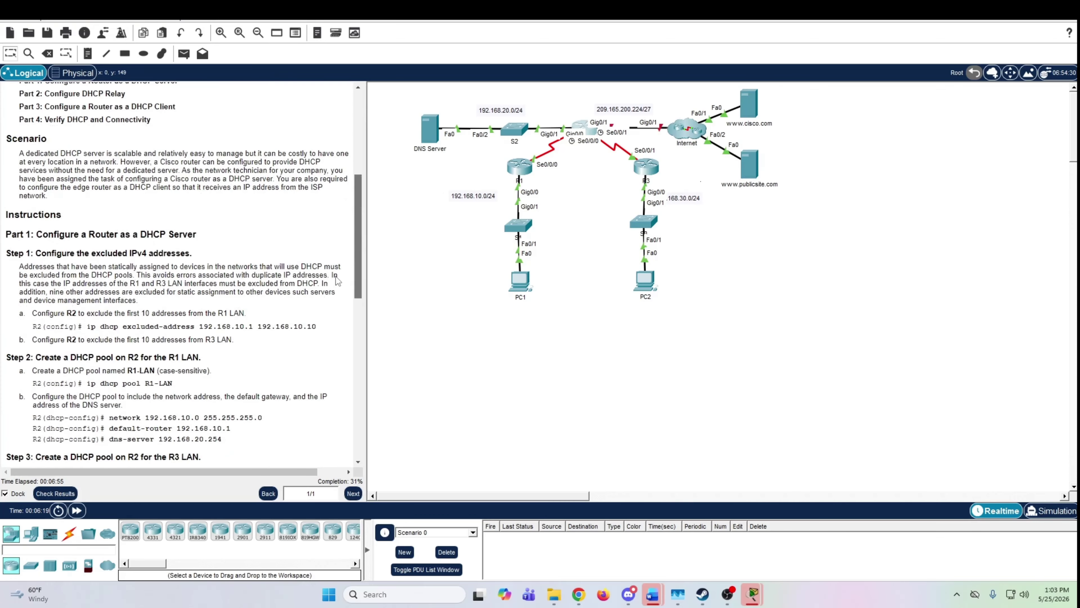
scroll(337, 280, "down", 11)
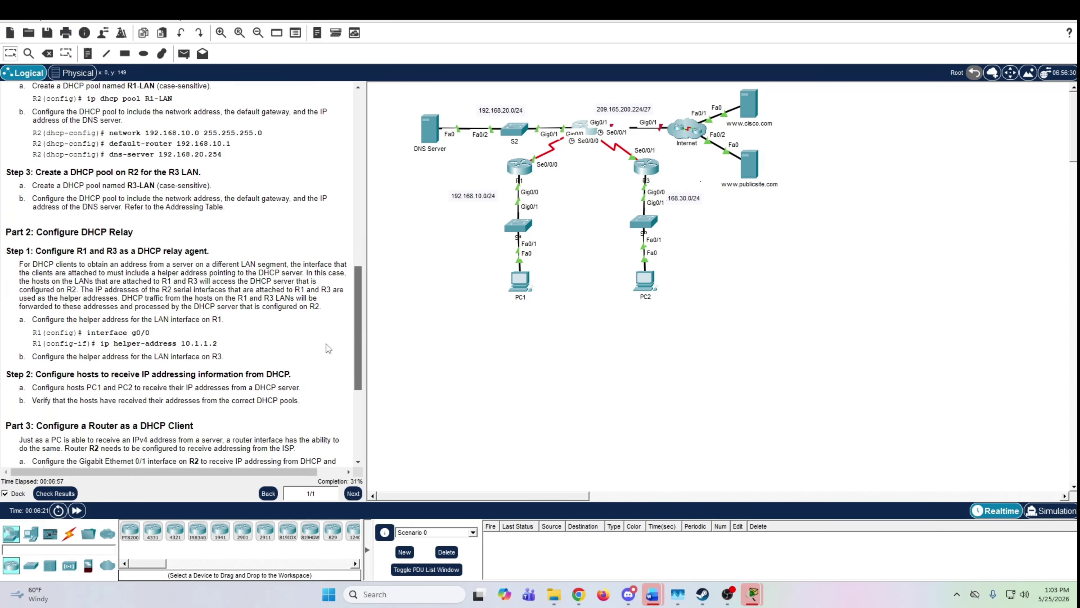
scroll(329, 348, "up", 2)
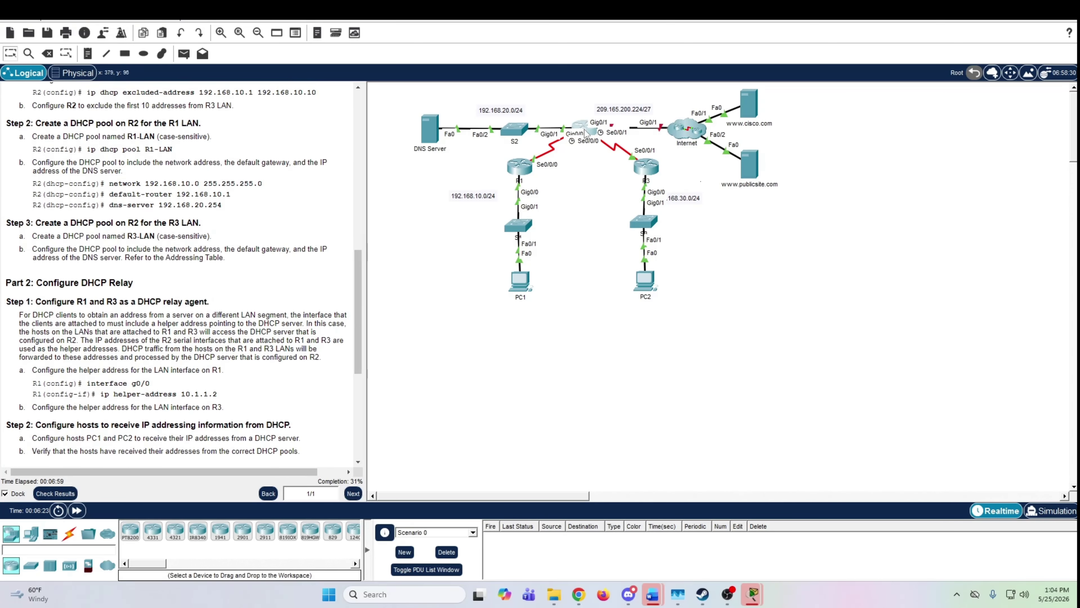
left_click(582, 128)
triple_click(741, 452)
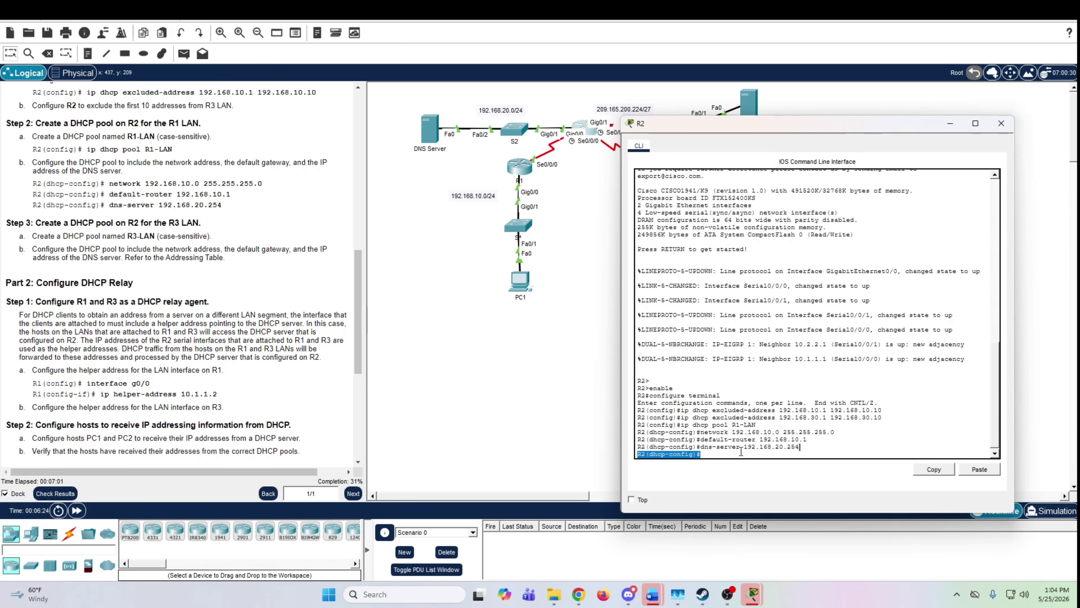
left_click(741, 452)
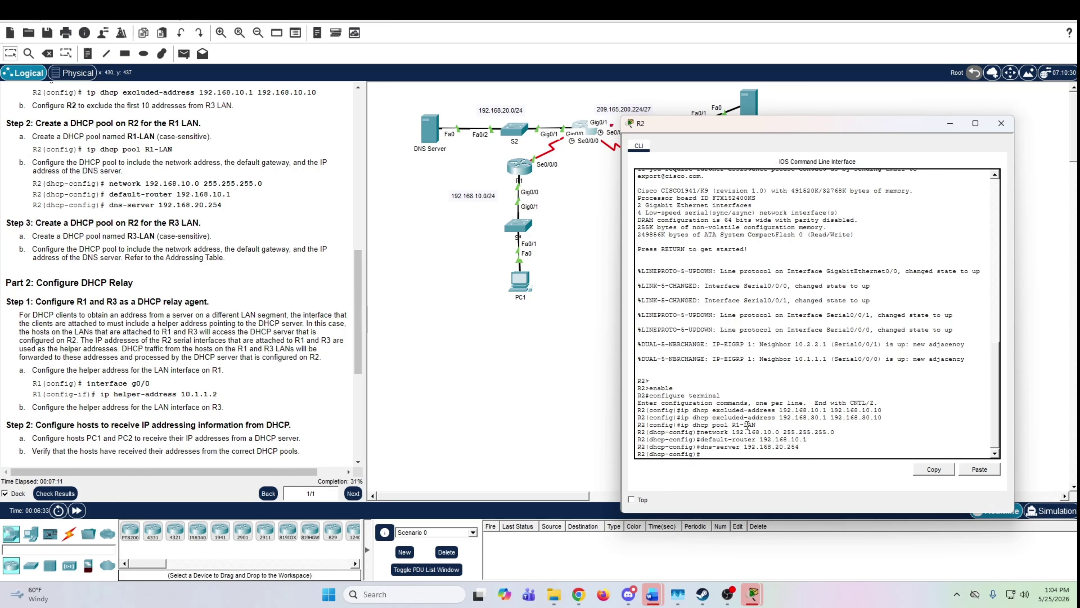
key("Return")
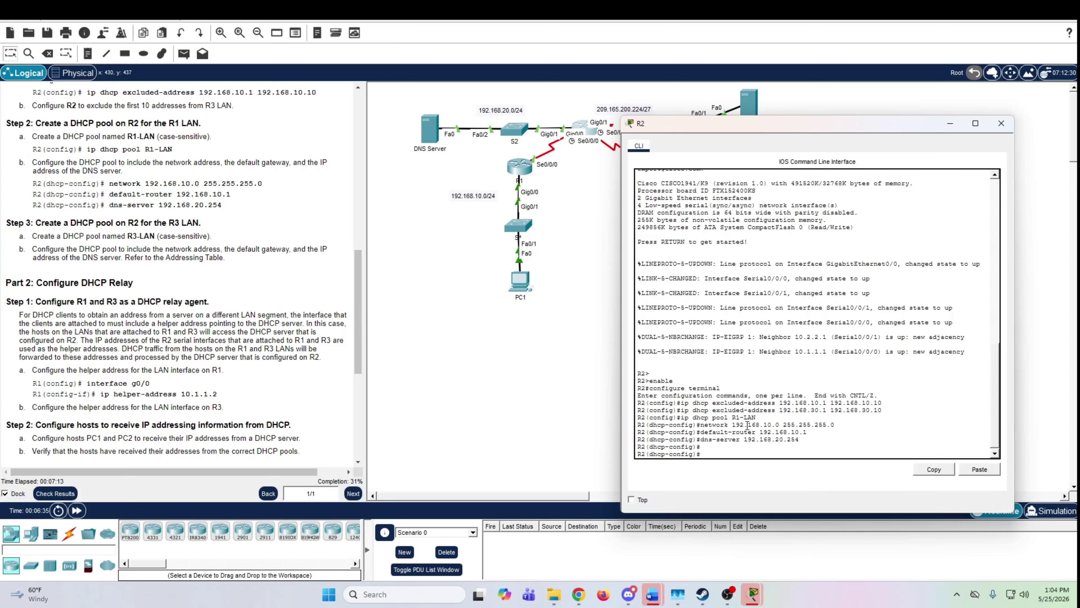
type("exit")
key("Return")
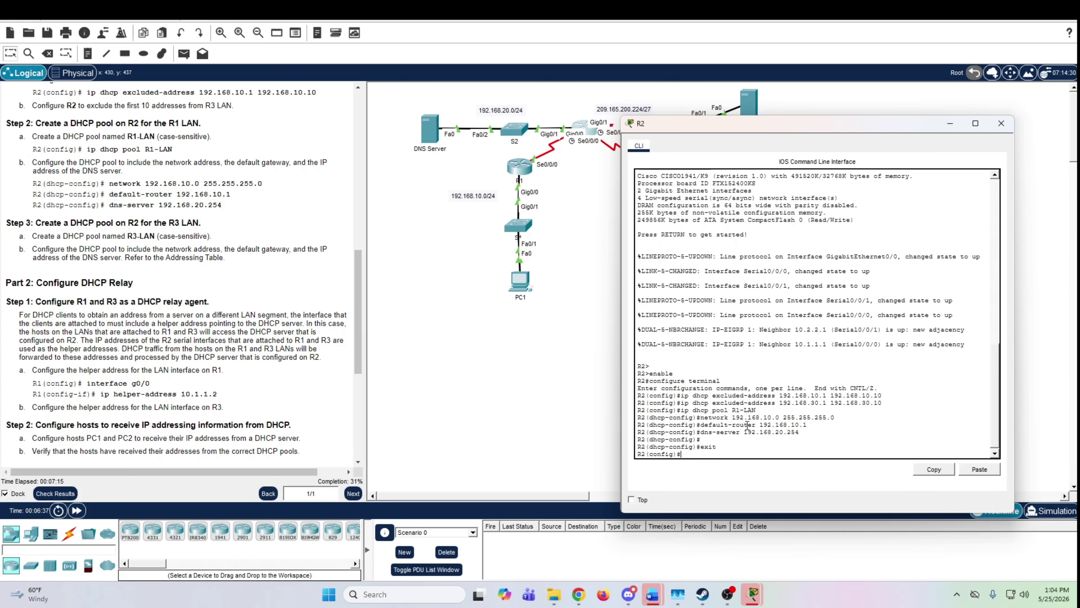
type("ip dhcp pool R3")
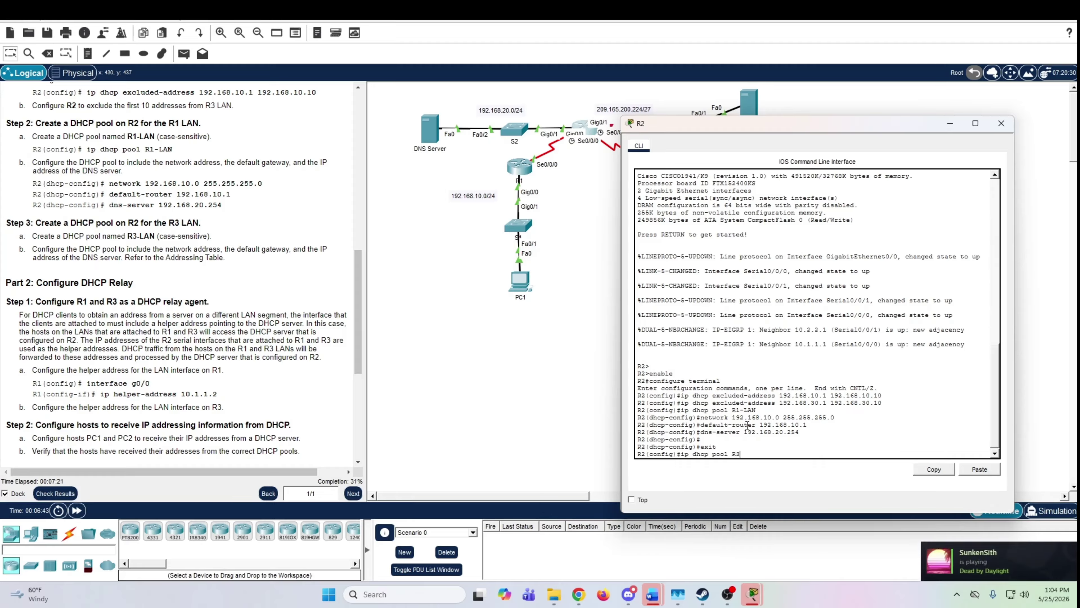
type("-LAN")
key("Return")
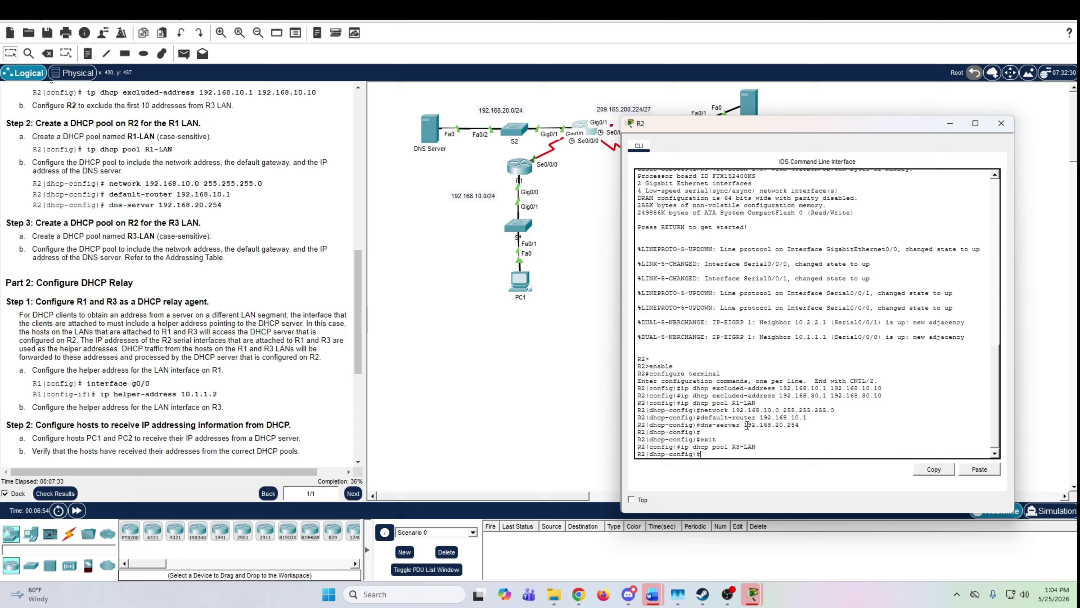
Give the R3-LAN pool the network 192.168.30.0 255.255.255.0 and the default router 192.168.30.1.
type("network 192.168.30.0 255.255.255.0")
key("Return")
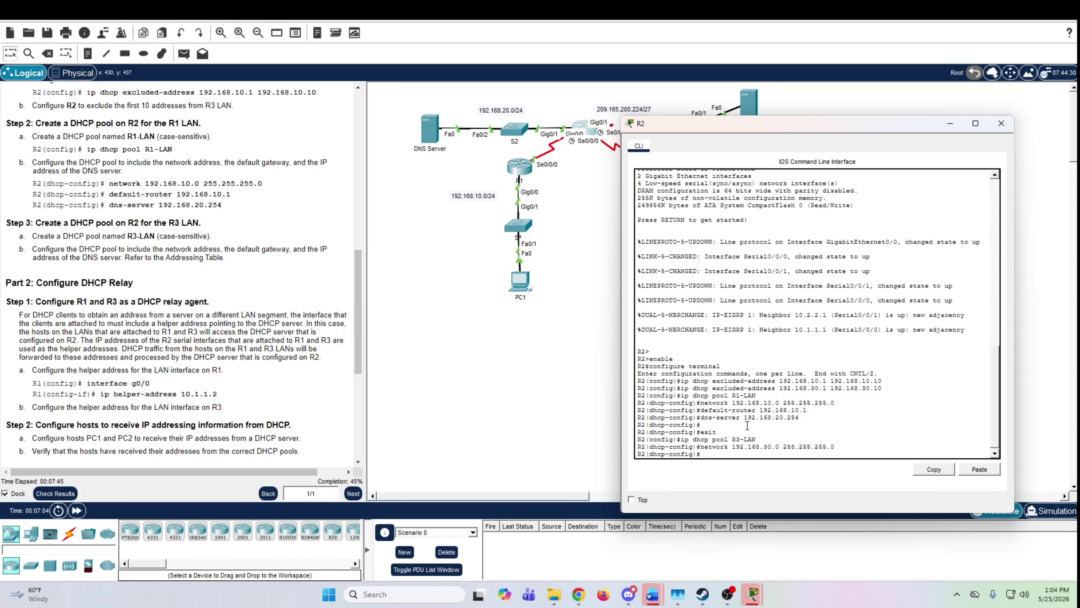
type("default-router 192.168.30.1")
key("Return")
Set the R3-LAN pool's DNS server to 192.168.20.254.
type("dns-server")
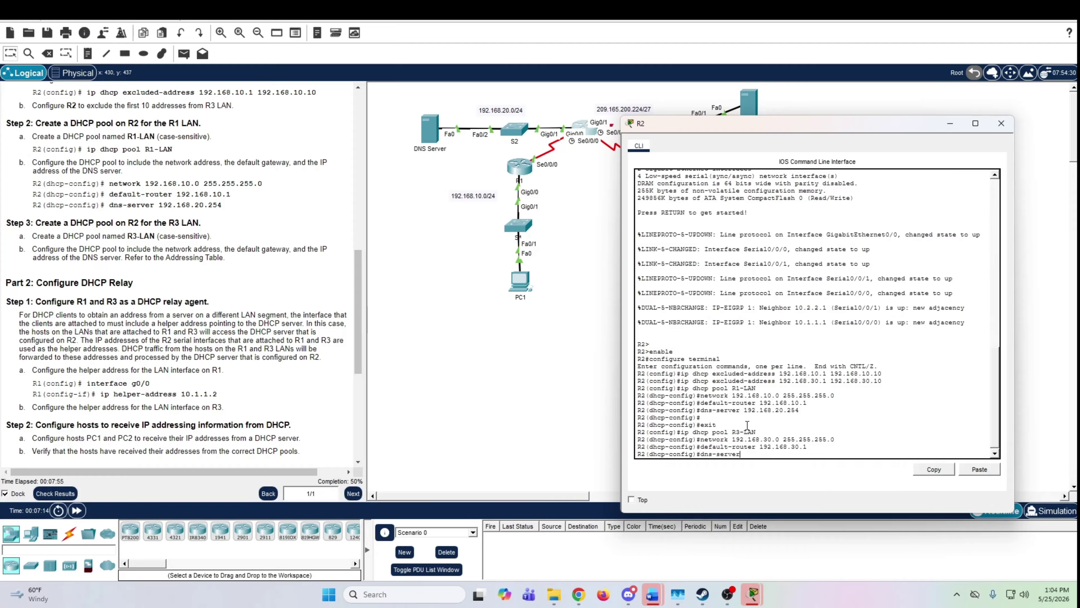
type(" 192.168.20.254")
key("Return")
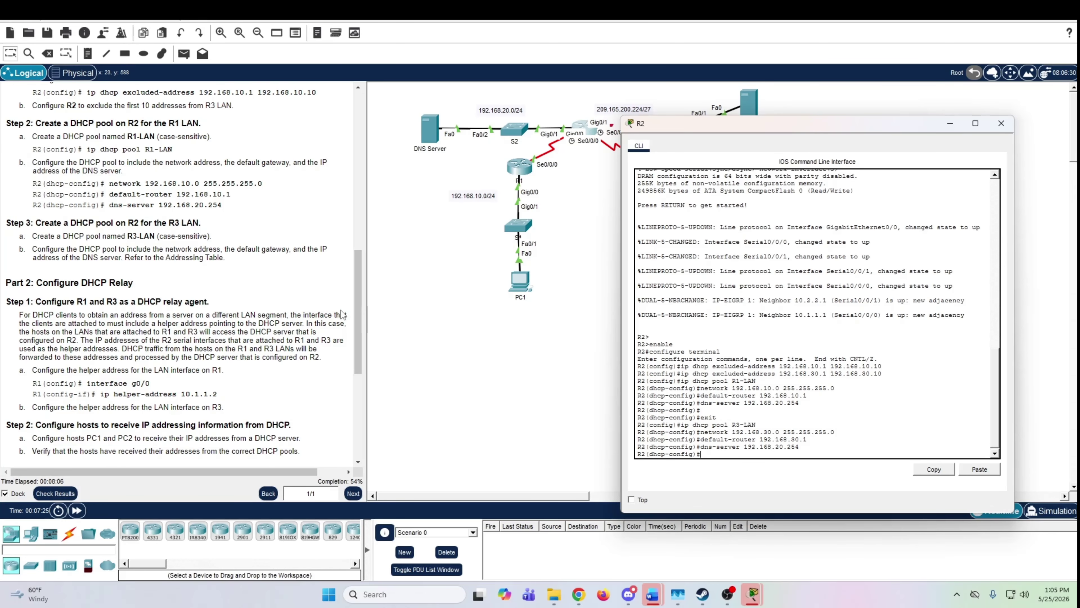
Open R1's command line for the Part 2 DHCP relay task and enter global configuration mode.
left_click_drag(356, 307, 352, 345)
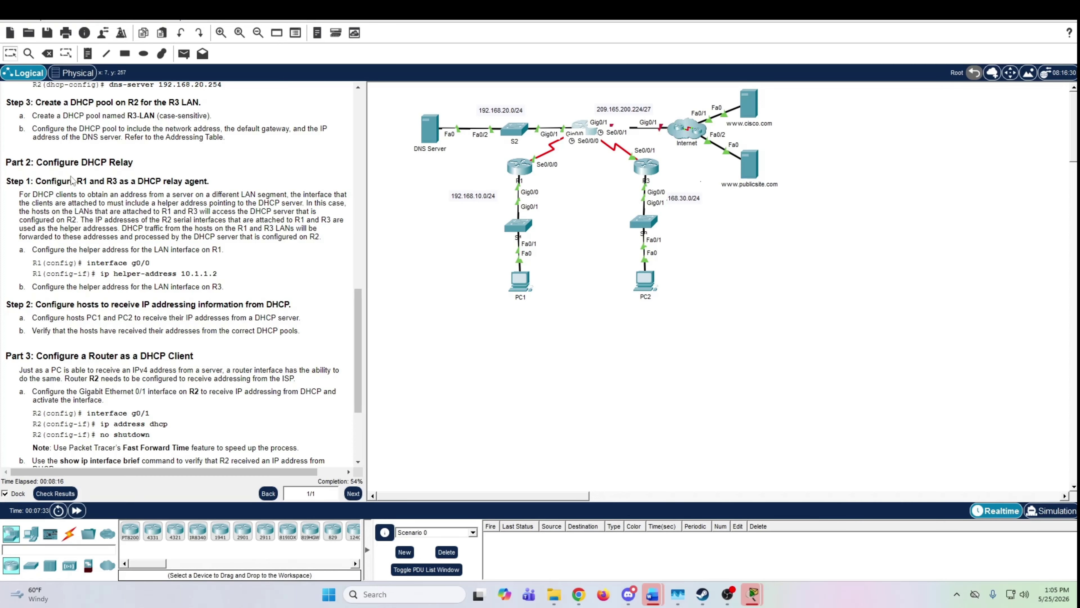
left_click_drag(37, 162, 130, 163)
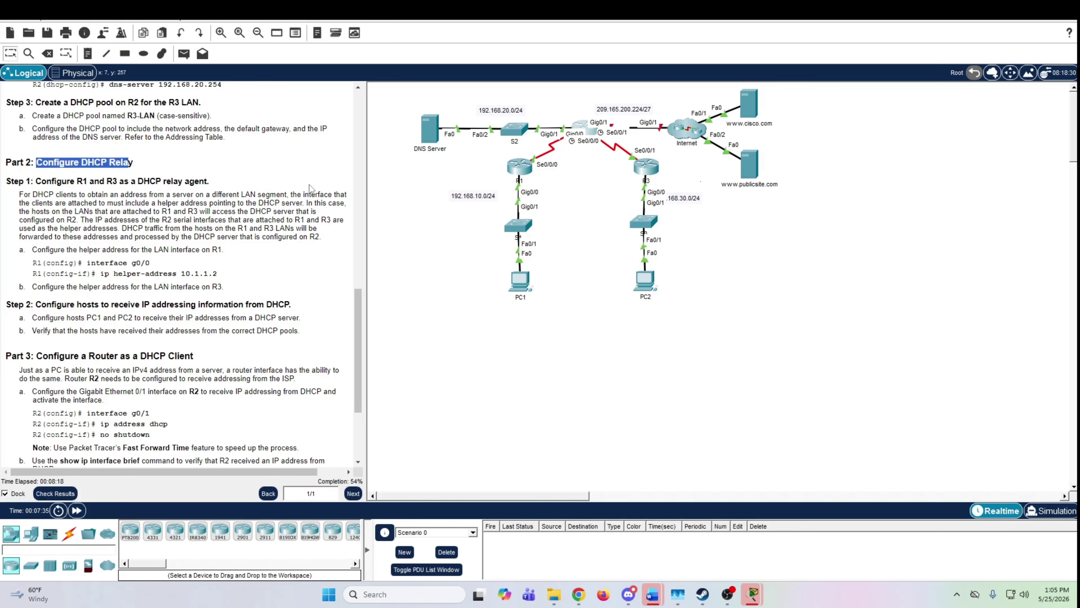
left_click(521, 171)
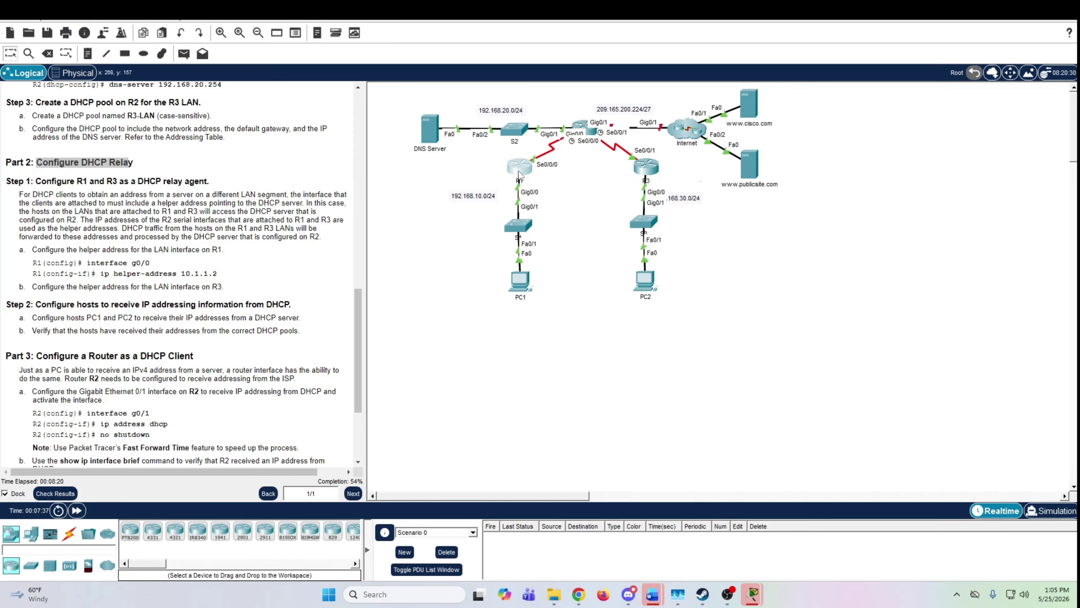
left_click_drag(620, 107, 902, 112)
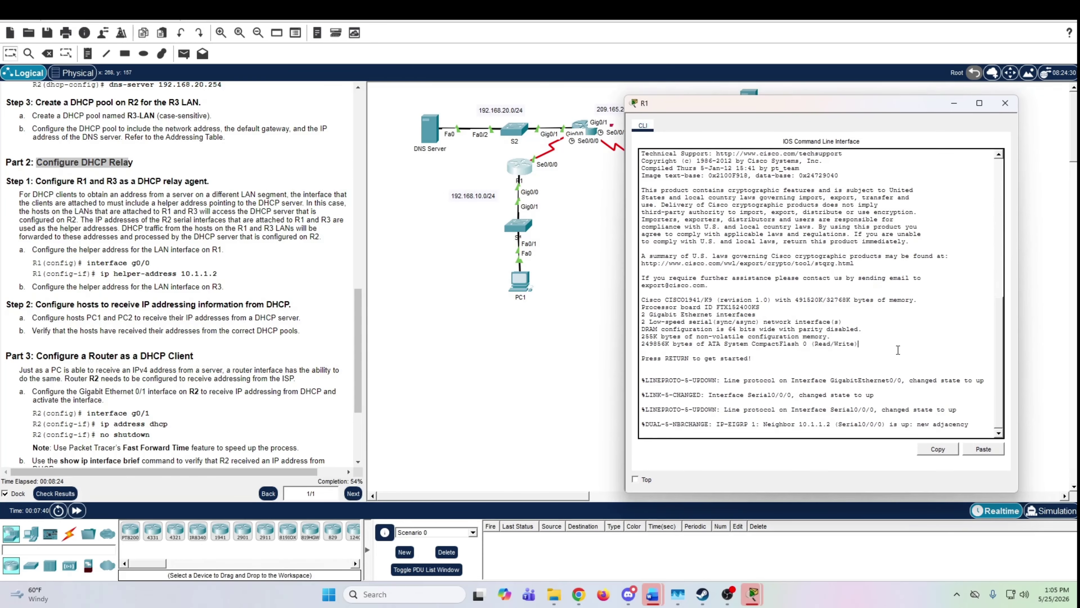
key("Return")
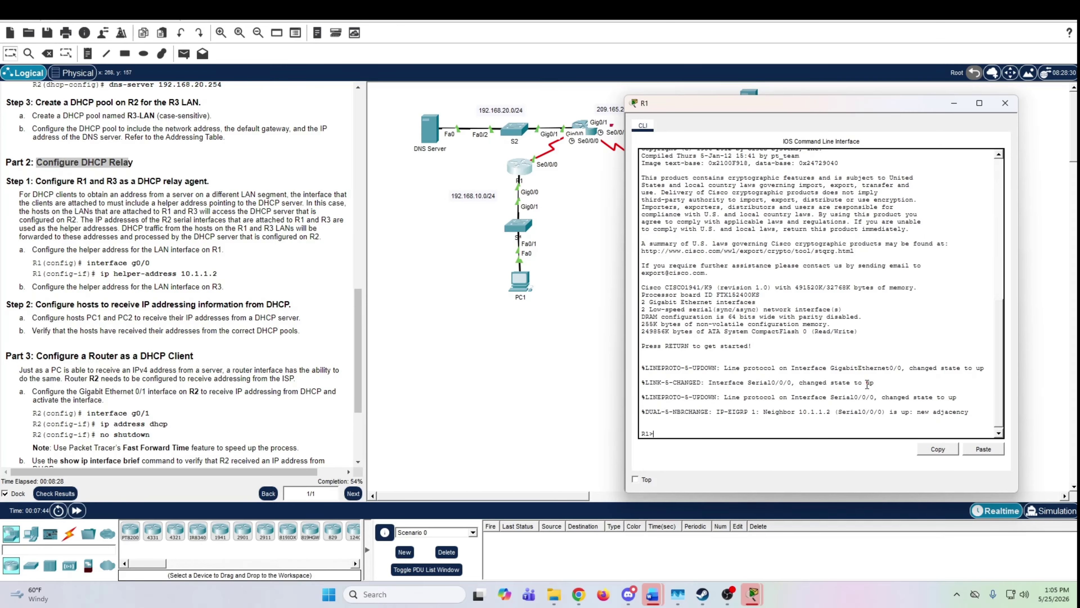
left_click(597, 290)
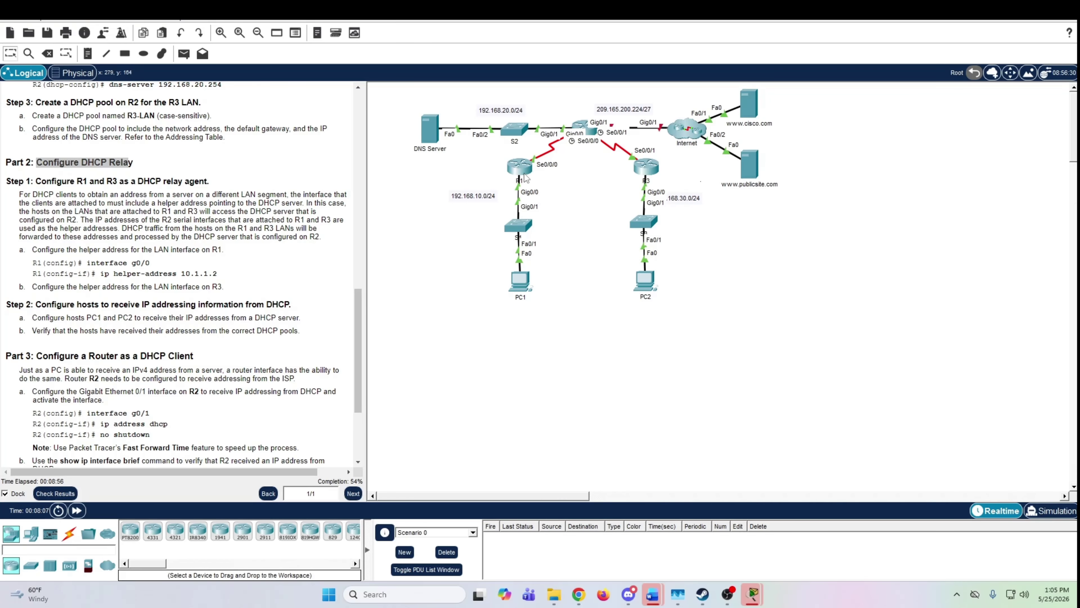
mouse_move(525, 176)
left_click(521, 170)
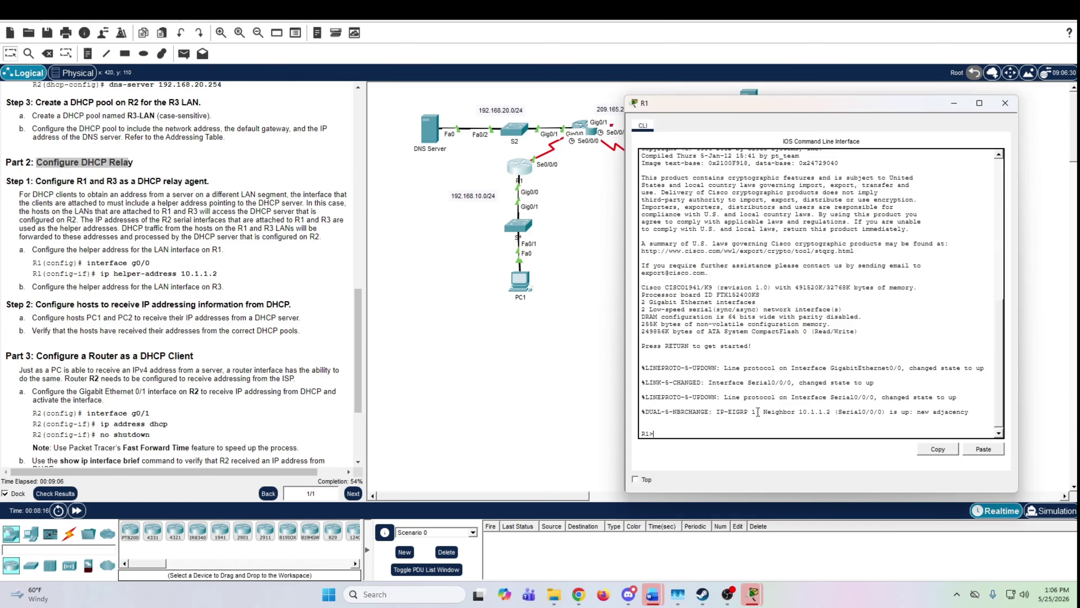
type("enable")
key("Return")
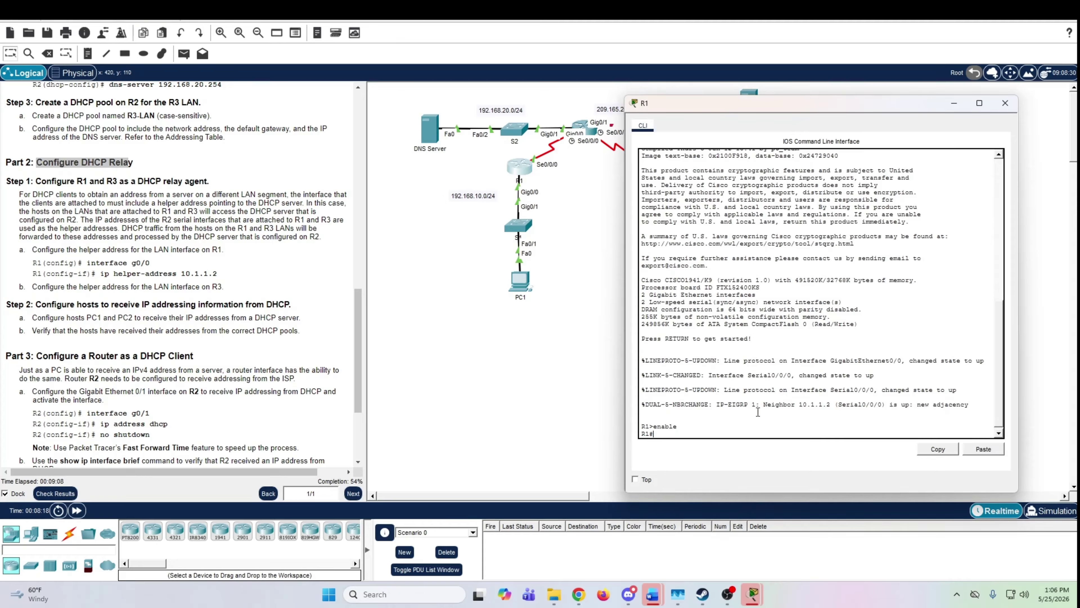
type("configure terminal")
key("Return")
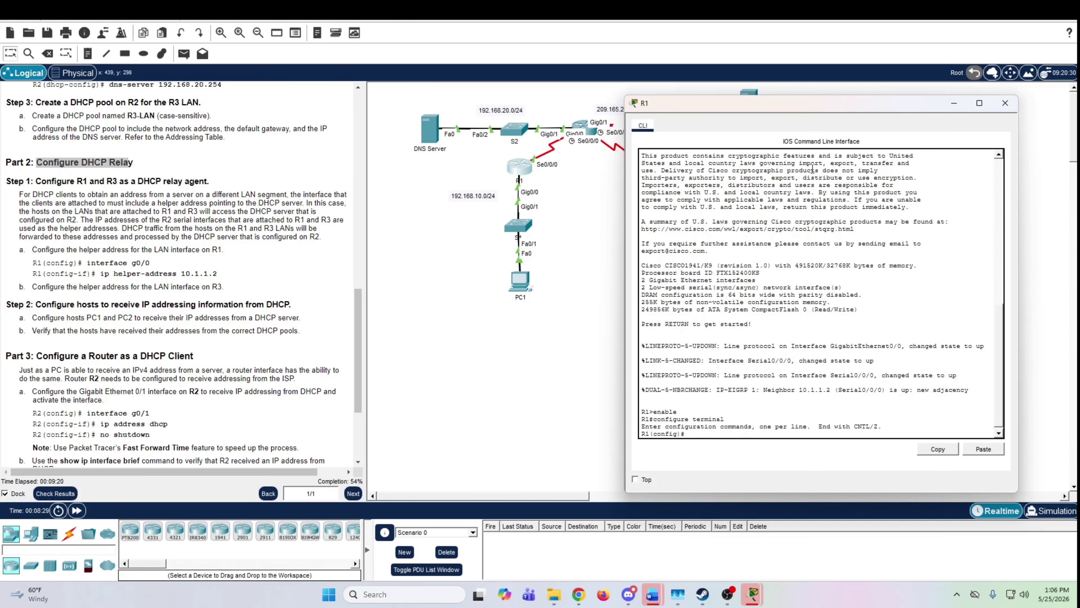
Enter interface configuration mode for GigabitEthernet 0/0 on R1.
left_click_drag(829, 109, 846, 132)
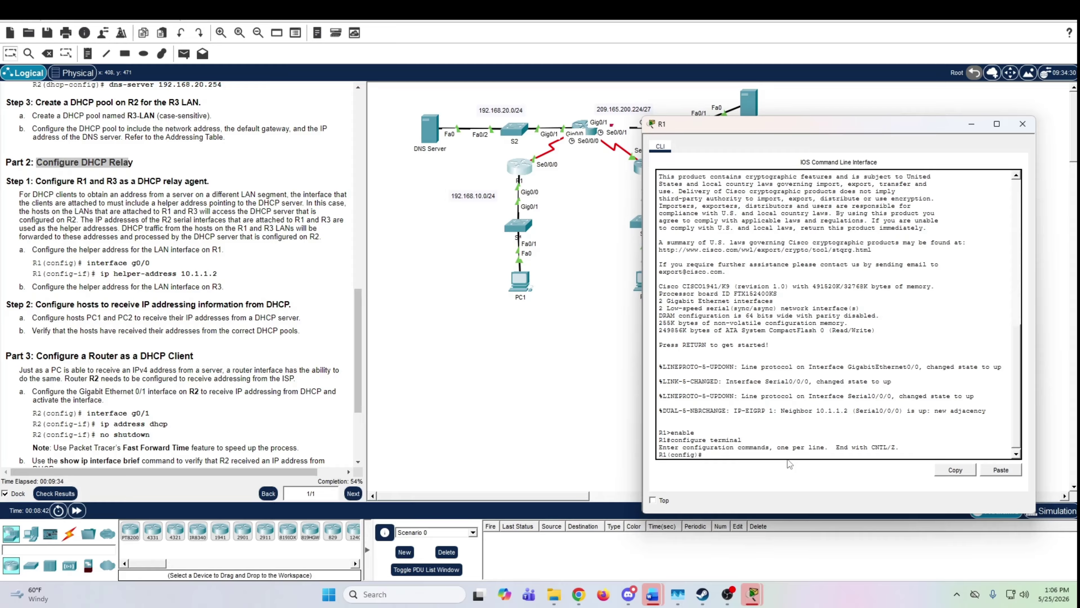
type("interface")
type(" g")
key("Tab")
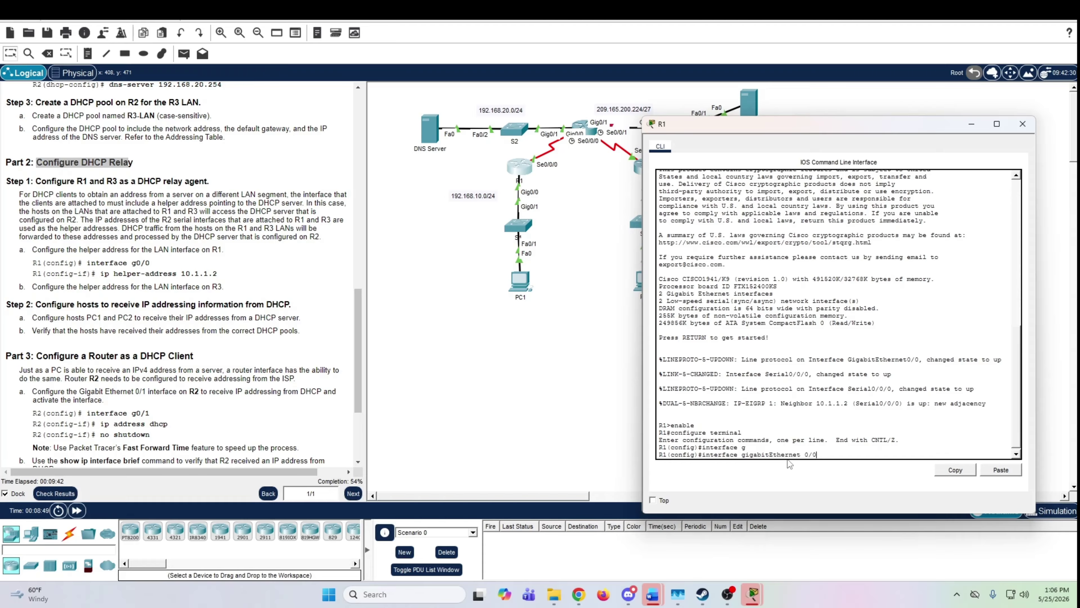
type("0/0")
key("Return")
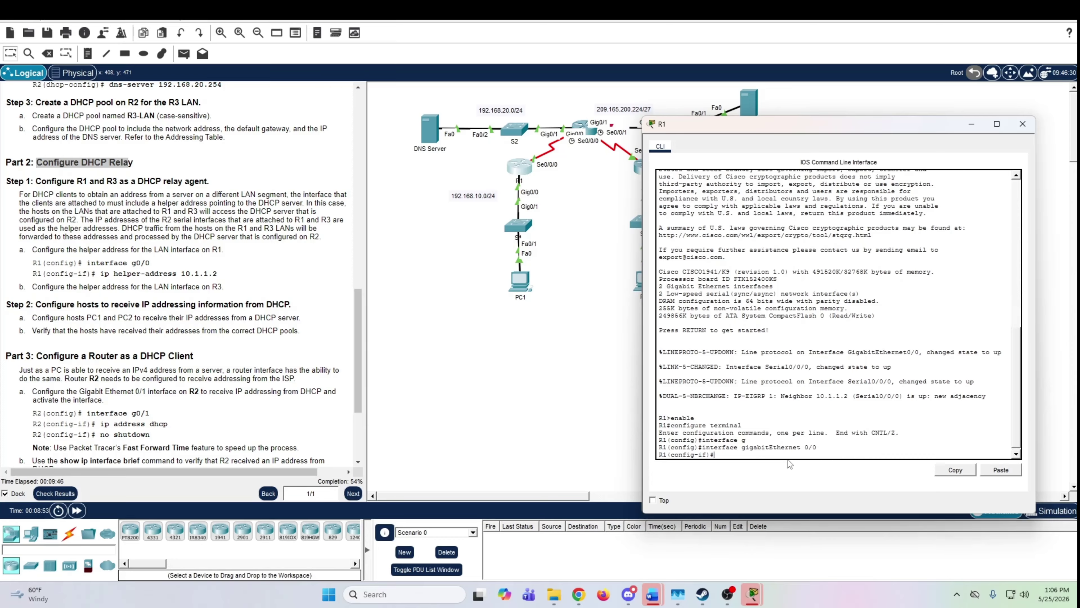
Set the IP helper address on R1's GigabitEthernet 0/0 to 10.1.1.2, checking R2's S0/0/0 entry in the Addressing Table.
type("ip helper-address")
left_click_drag(847, 133, 879, 181)
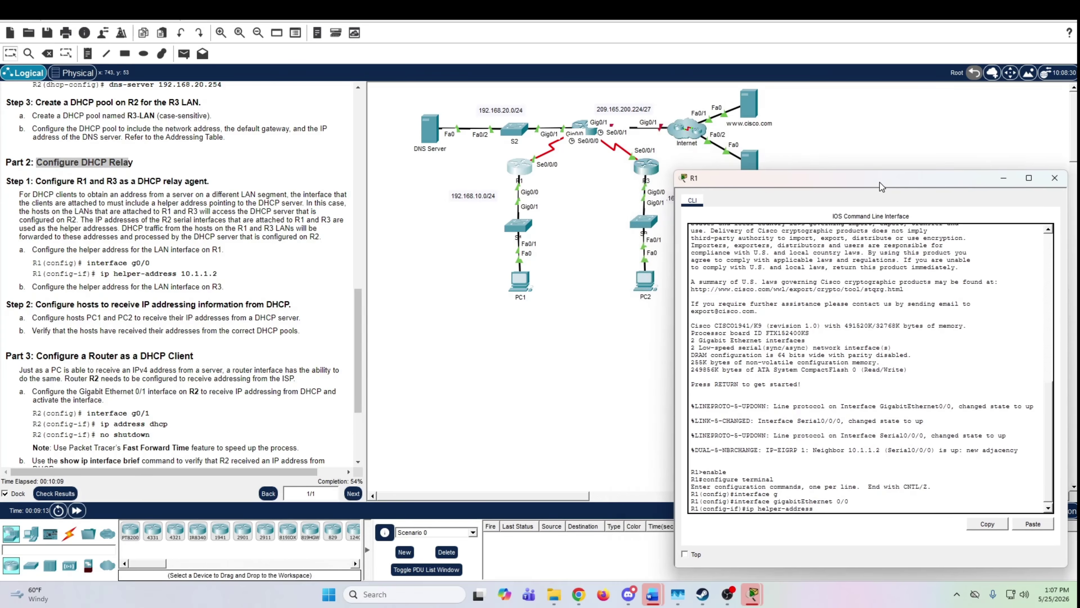
left_click_drag(181, 274, 235, 276)
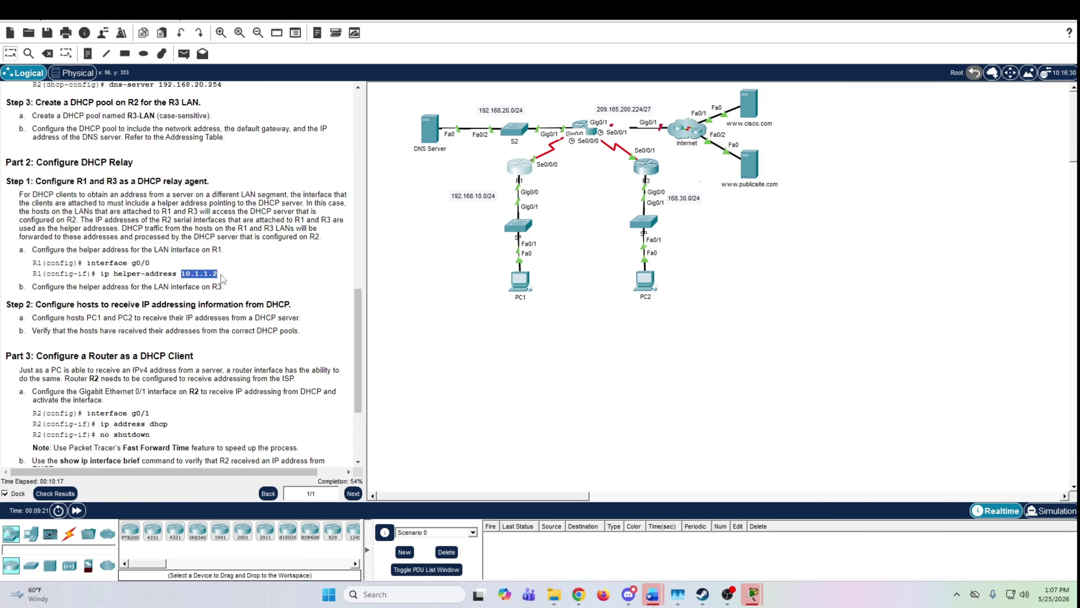
scroll(222, 279, "up", 6)
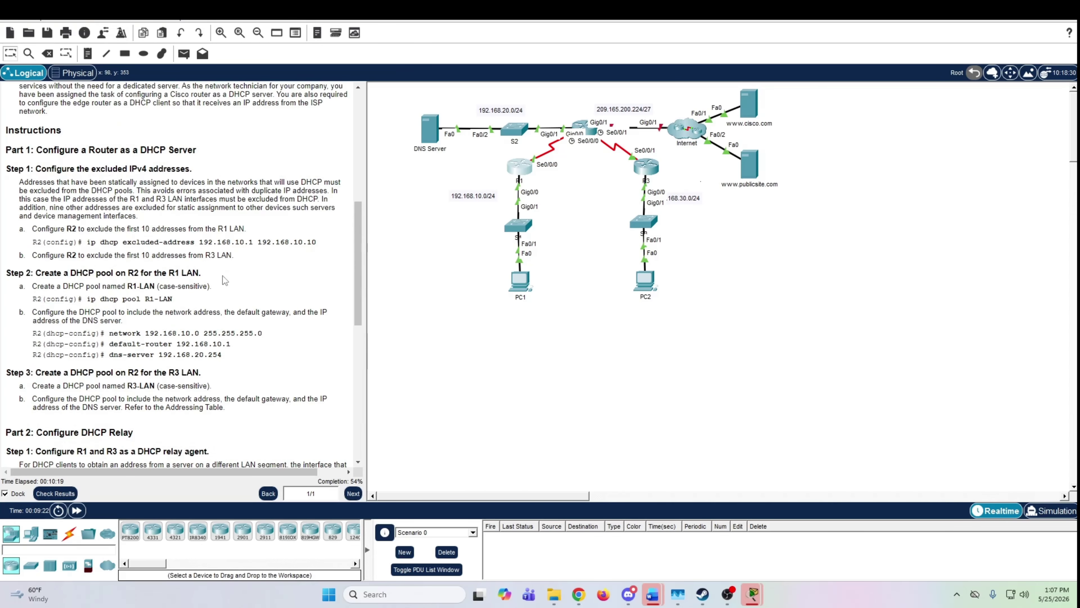
scroll(222, 278, "up", 5)
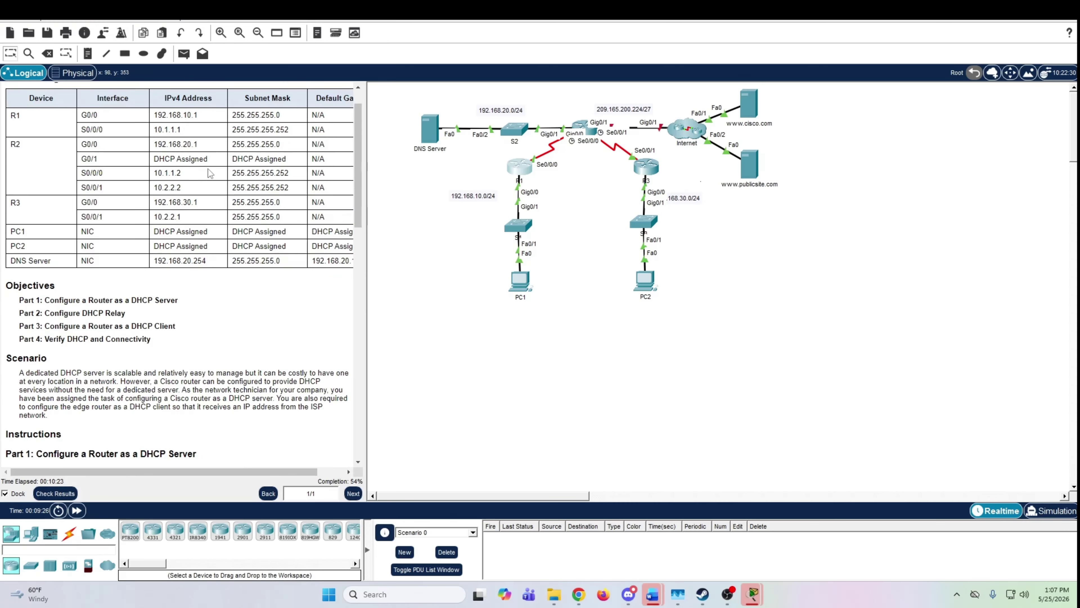
left_click_drag(203, 176, 117, 179)
left_click(517, 168)
left_click_drag(799, 181, 794, 94)
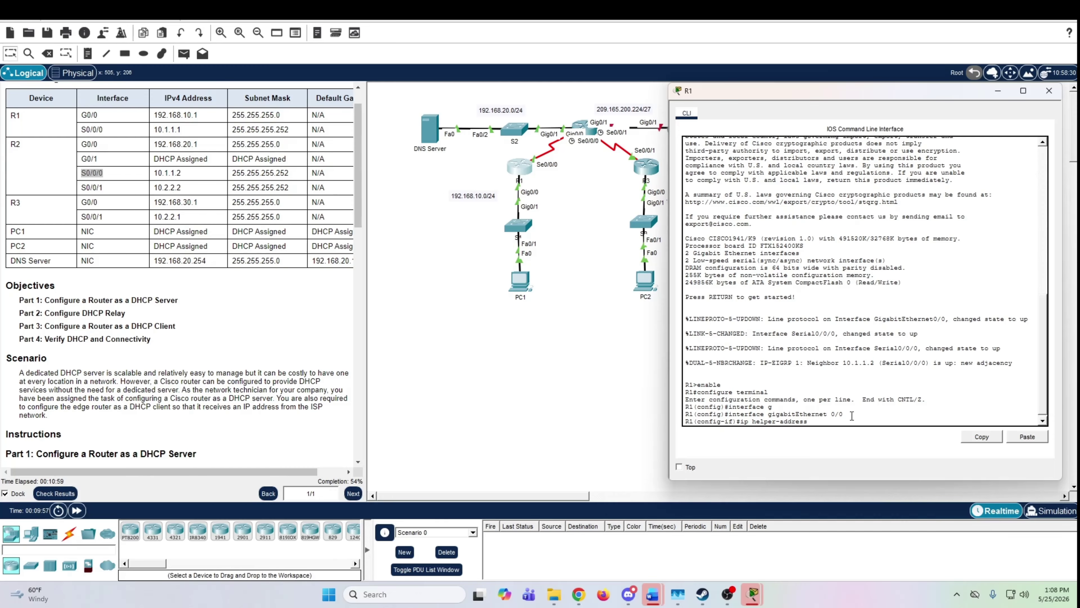
left_click(854, 417)
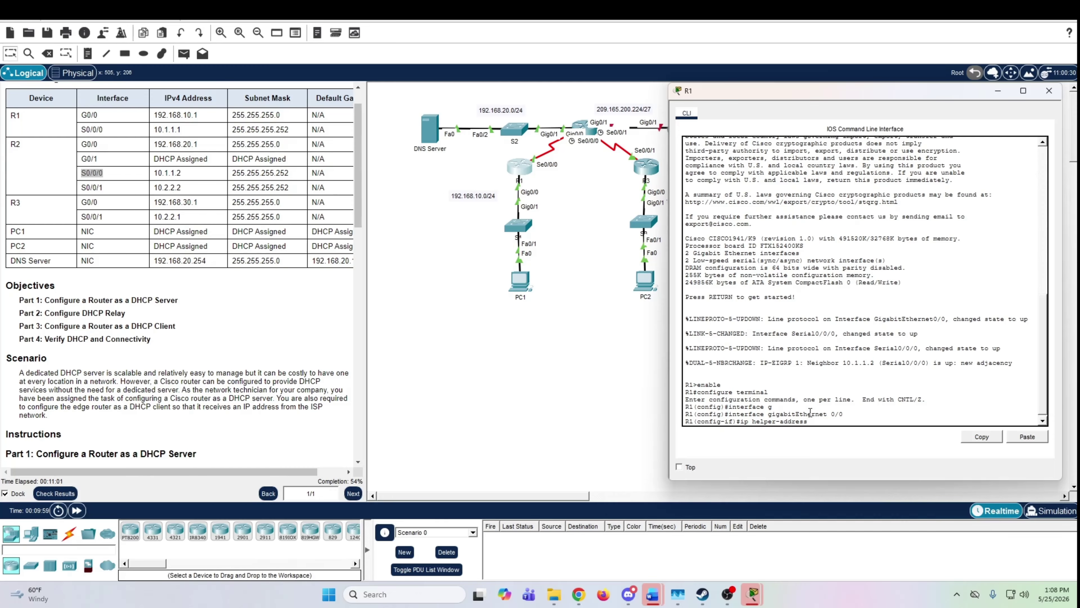
left_click(837, 407)
left_click_drag(851, 414, 824, 409)
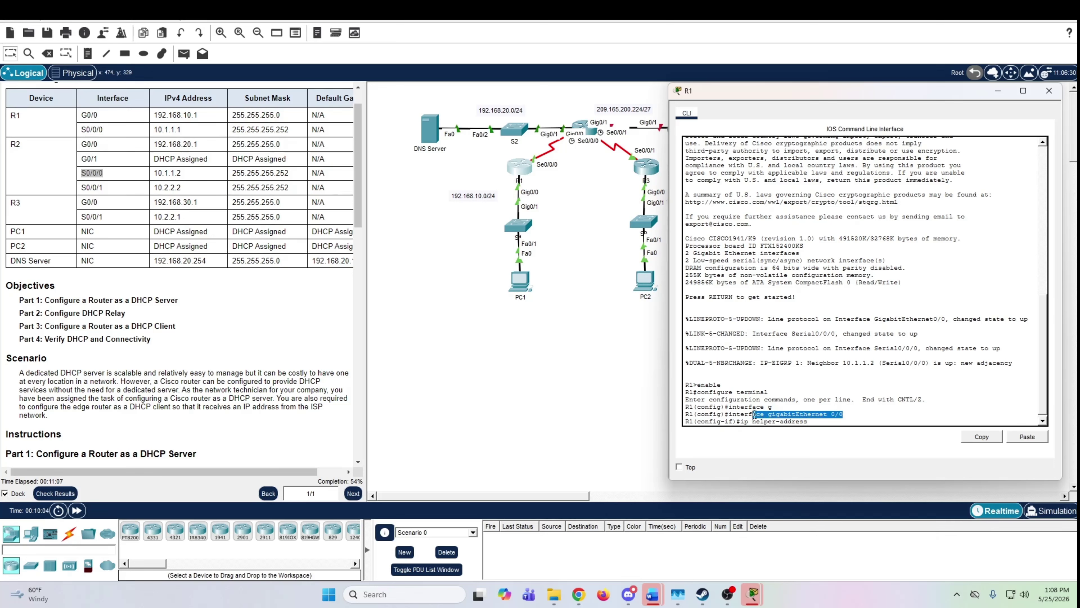
left_click_drag(754, 410, 776, 433)
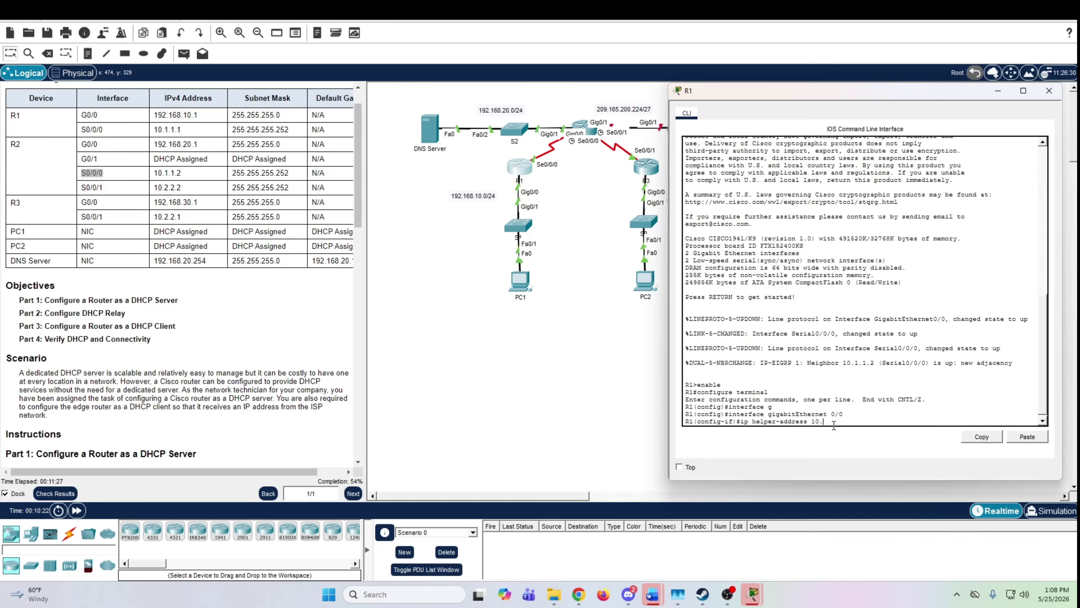
type("2")
key("Return")
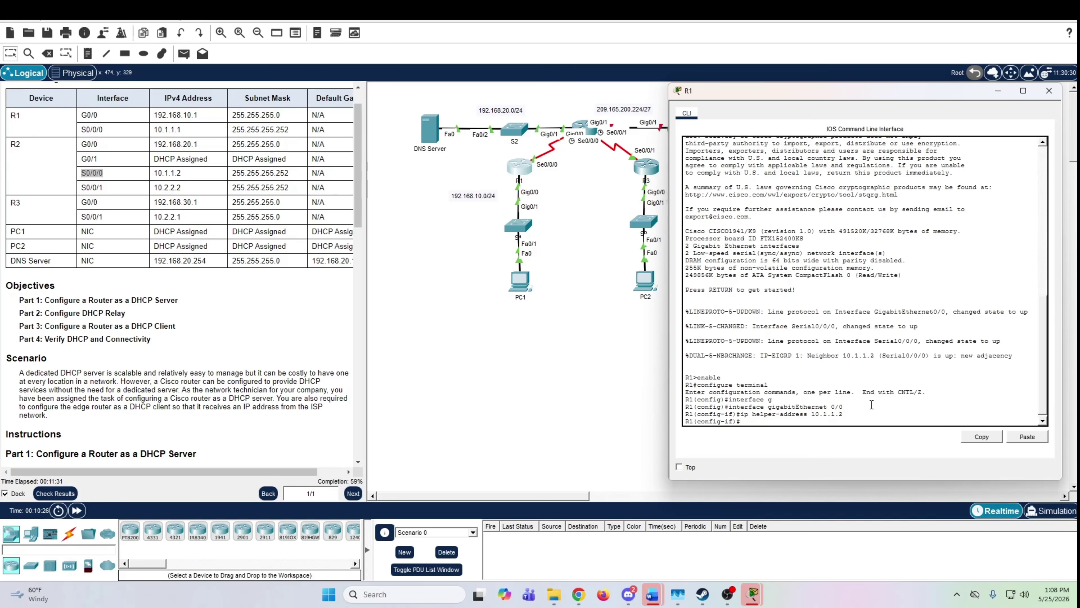
Review the DHCP pool and Part 2 relay instructions, comparing them with the helper-address command entered on R1.
scroll(309, 317, "down", 5)
scroll(248, 315, "down", 2)
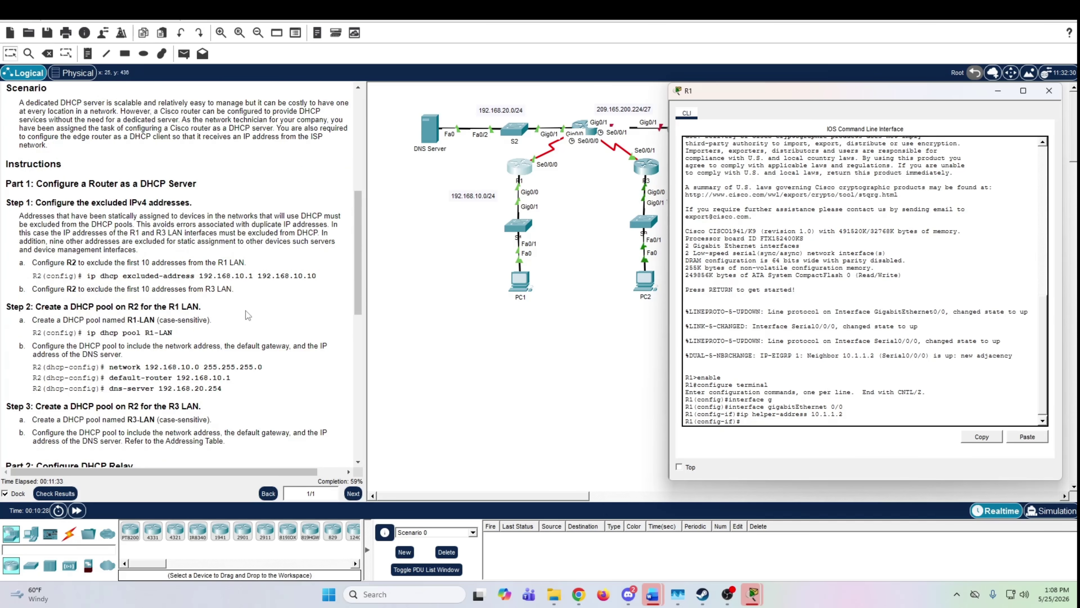
scroll(247, 315, "down", 3)
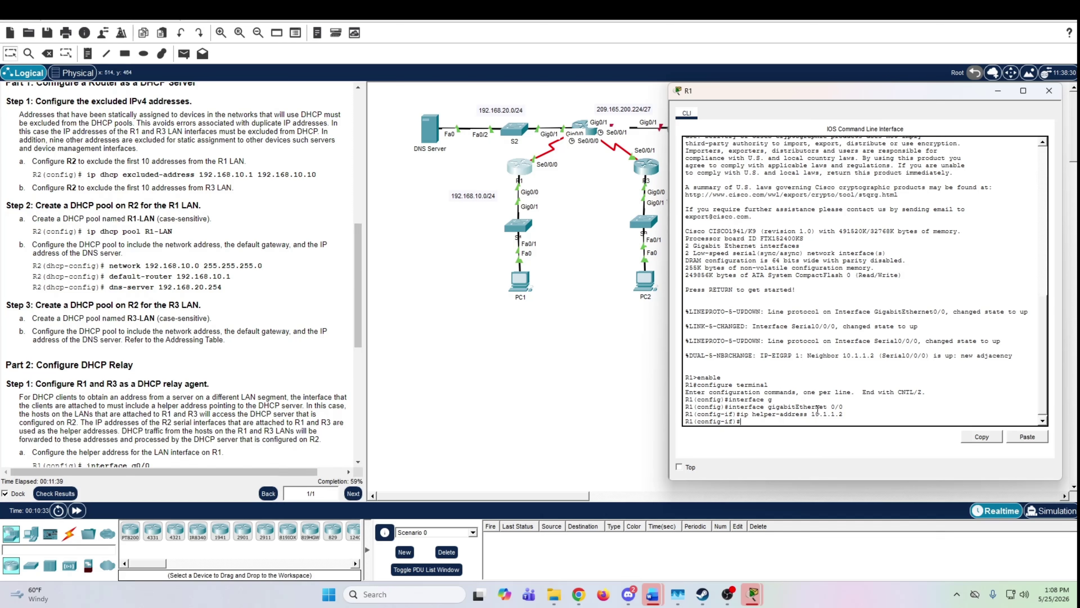
left_click_drag(848, 420, 734, 413)
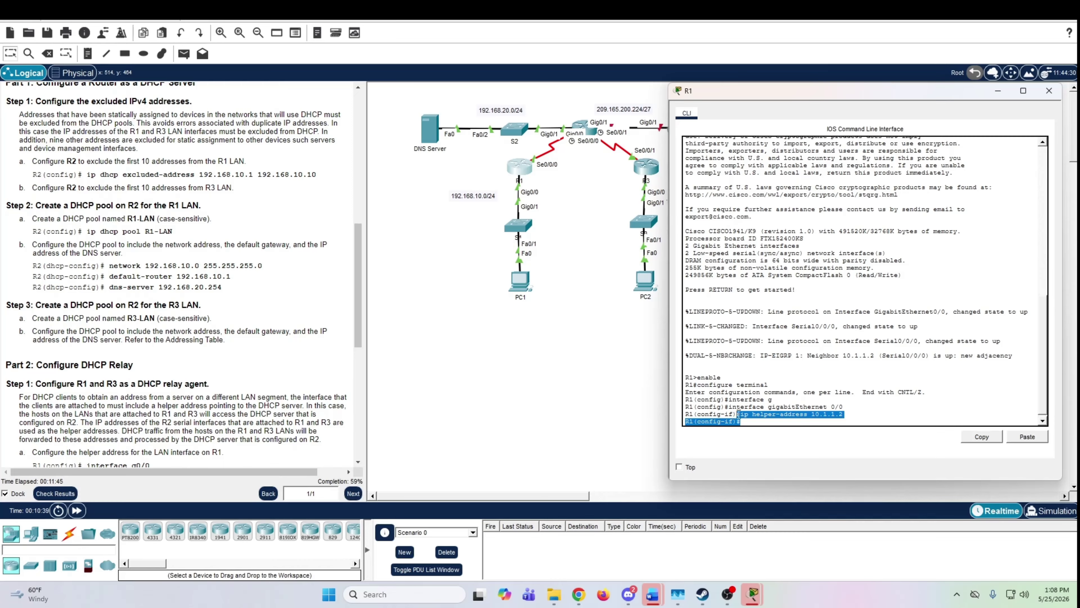
left_click(738, 416)
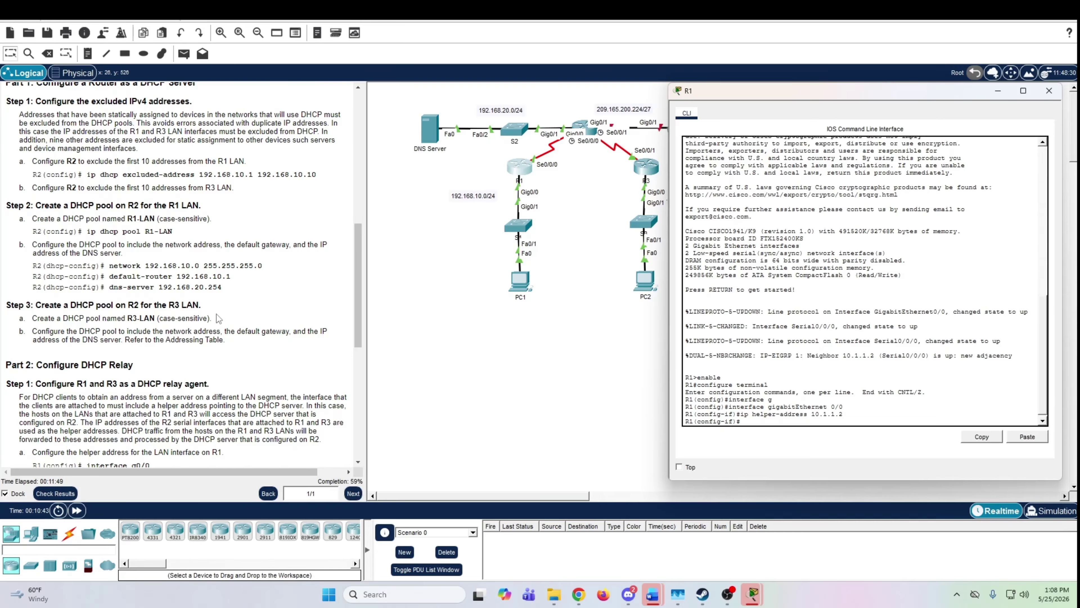
scroll(216, 315, "down", 1)
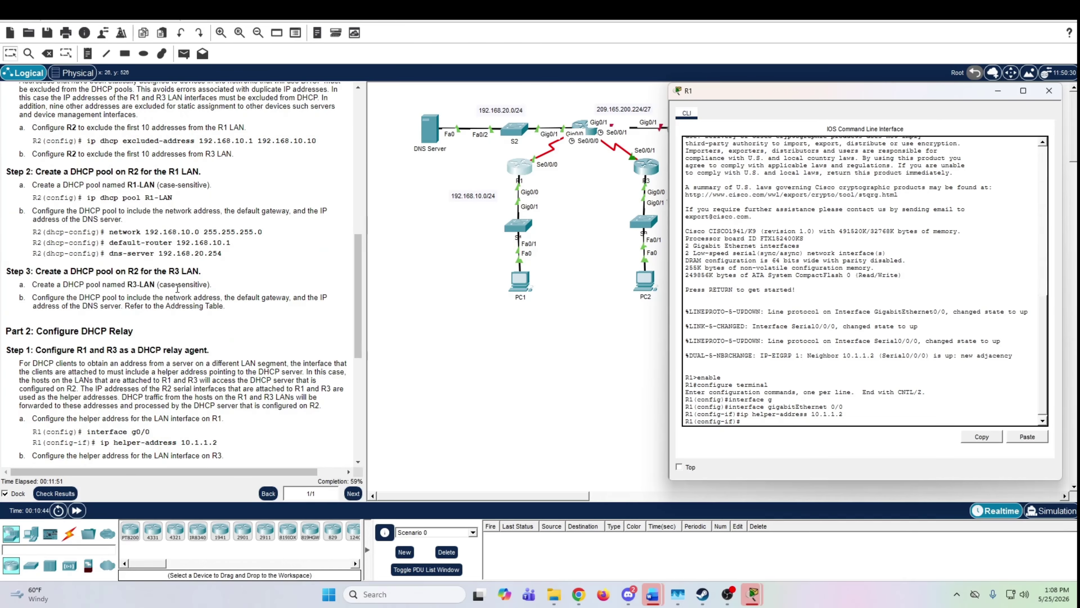
scroll(178, 288, "down", 4)
scroll(177, 288, "down", 1)
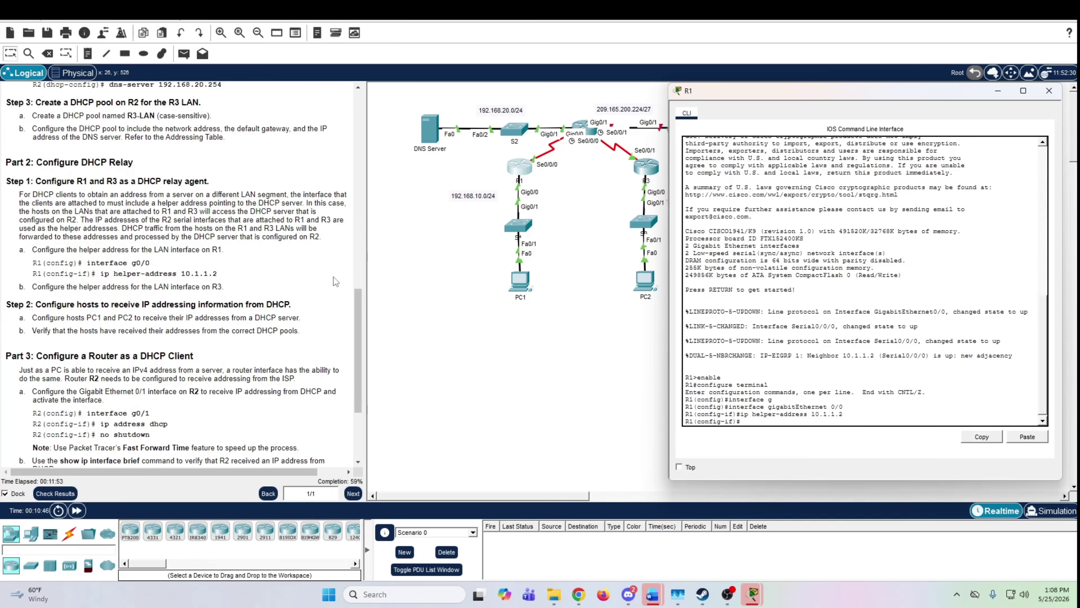
Open R3's command line, enter privileged mode and enter global configuration mode.
left_click(409, 279)
left_click(646, 167)
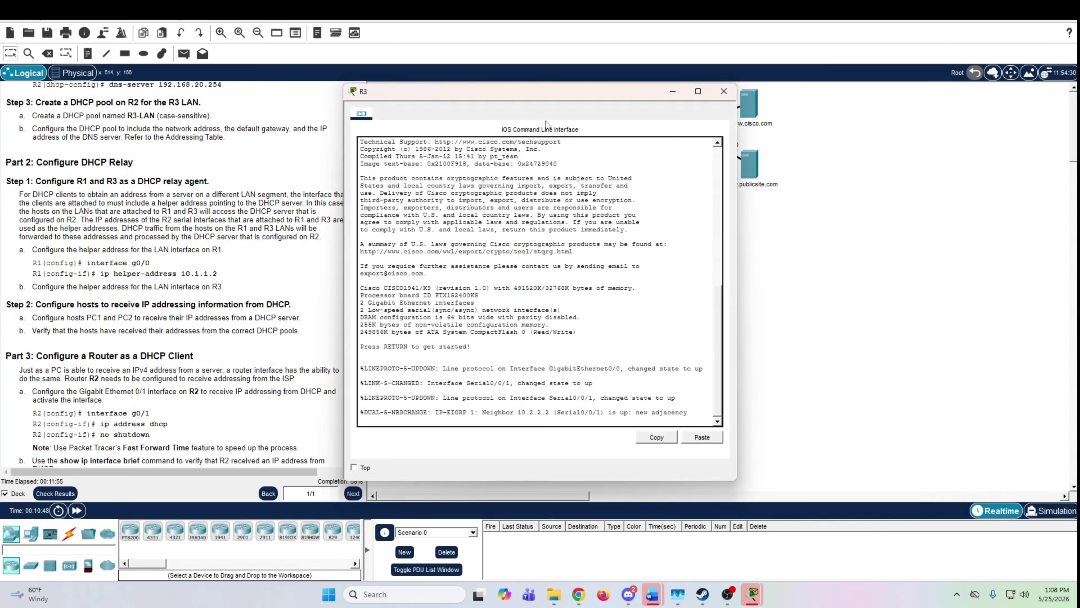
left_click_drag(689, 88, 873, 96)
left_click(836, 316)
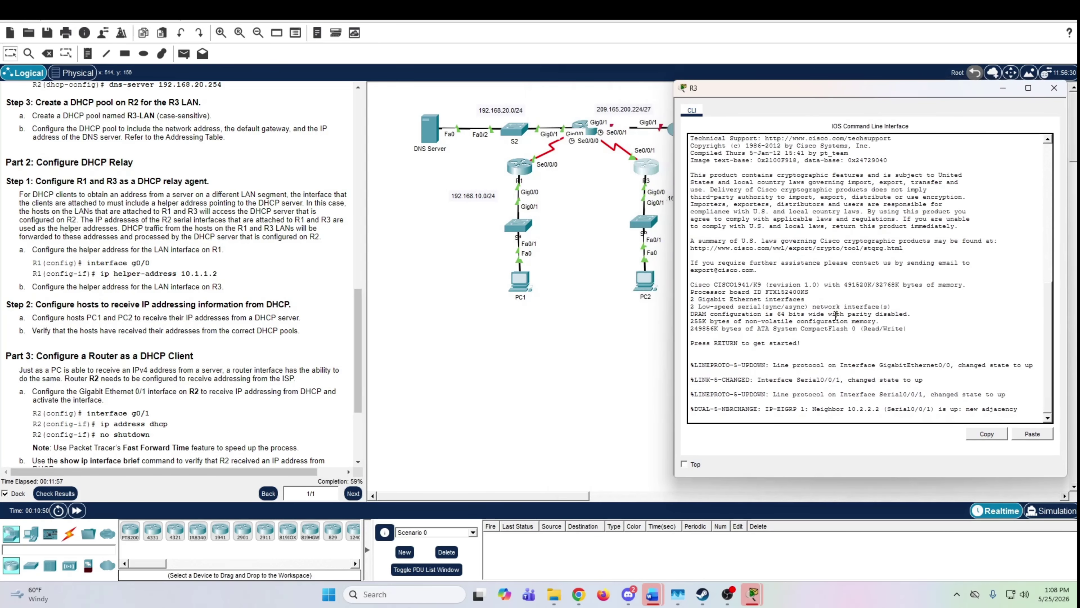
key("Return")
key("Return")
type("enable")
key("Return")
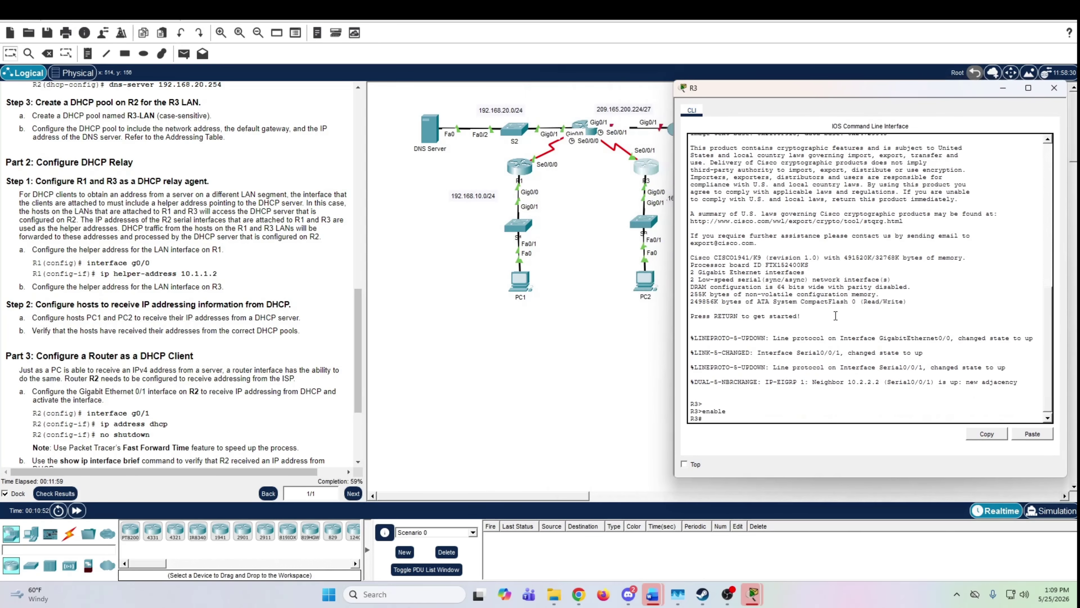
type("configure terminal")
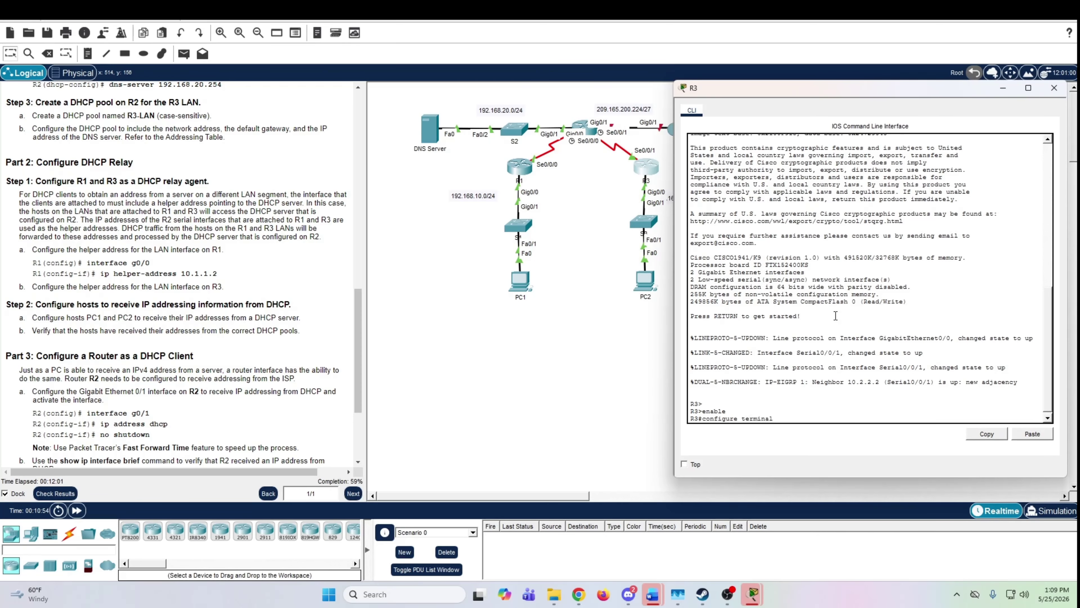
key("Return")
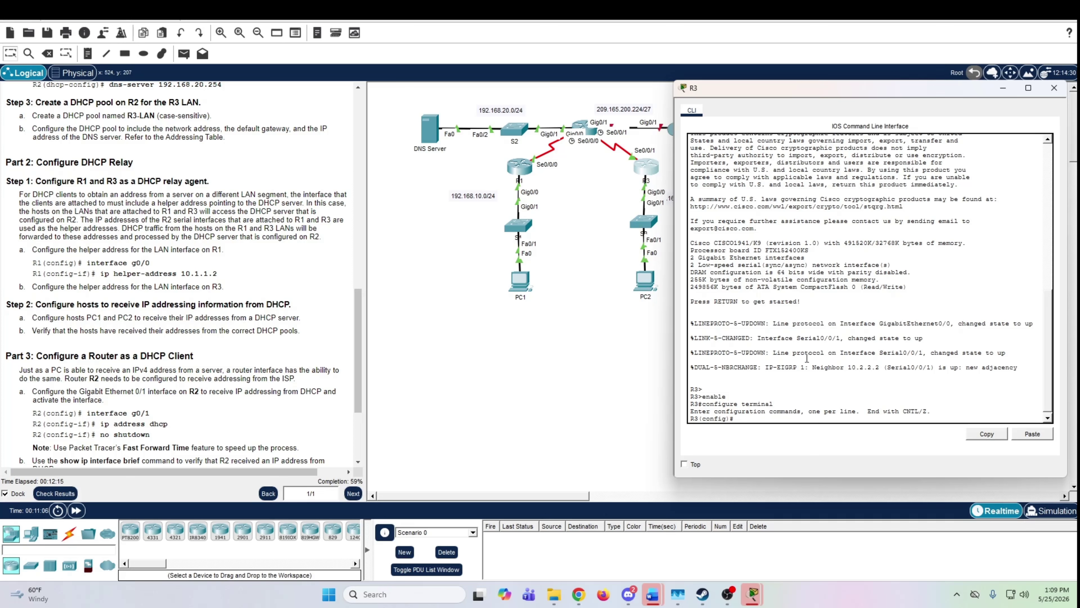
Enter interface configuration mode for GigabitEthernet 0/0 on R3.
type("face g")
key("Tab")
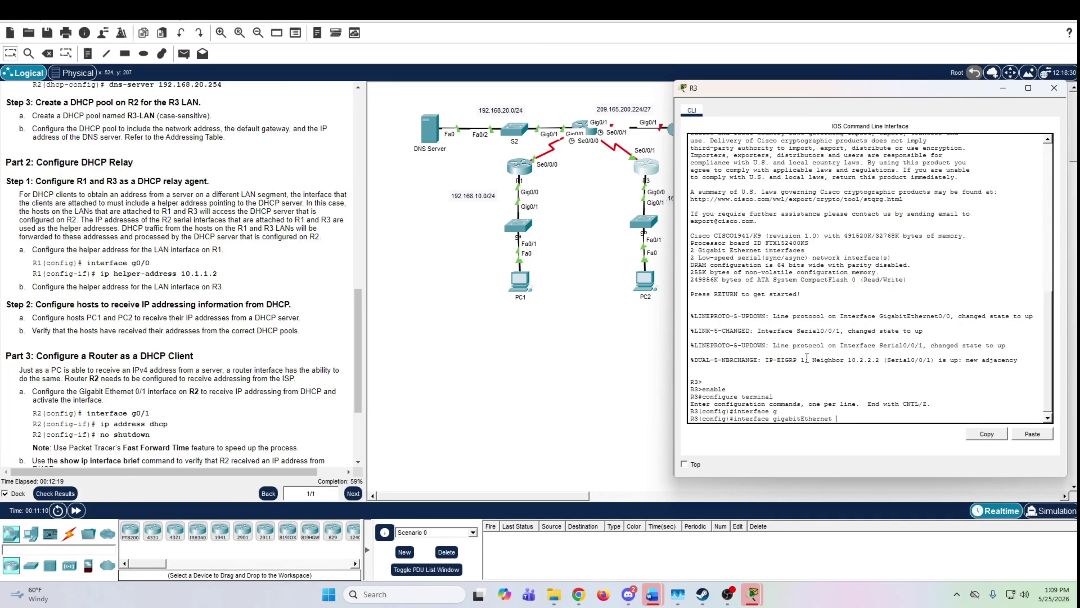
type("0/0")
key("Return")
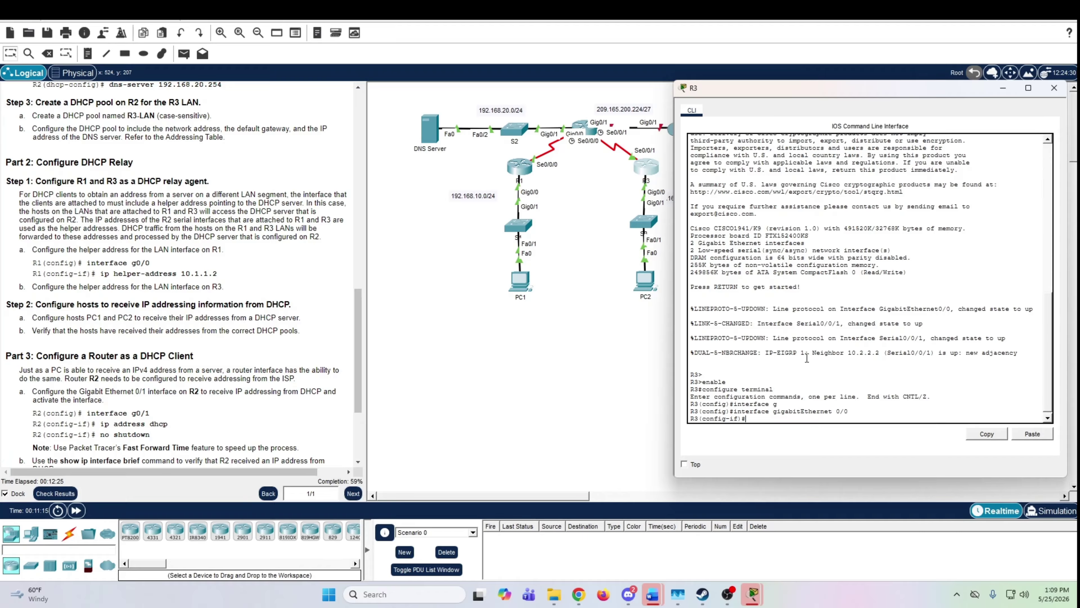
Set the IP helper address on R3's GigabitEthernet 0/0 to 10.2.2.2, checking R2's S0/0/1 entry in the Addressing Table.
type("ip helper-address 10")
scroll(144, 236, "up", 20)
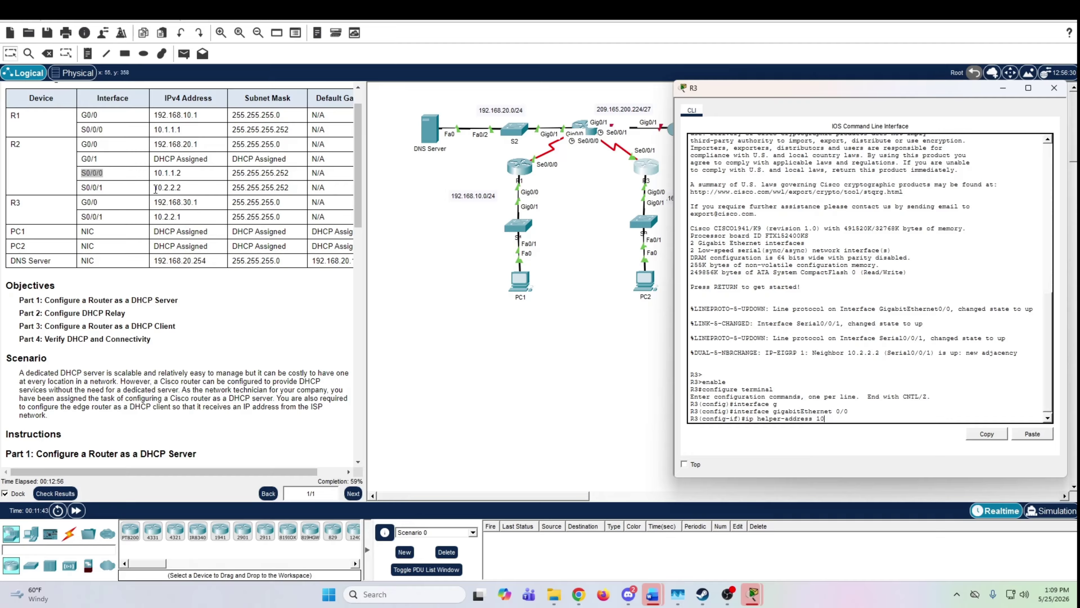
left_click_drag(153, 187, 183, 191)
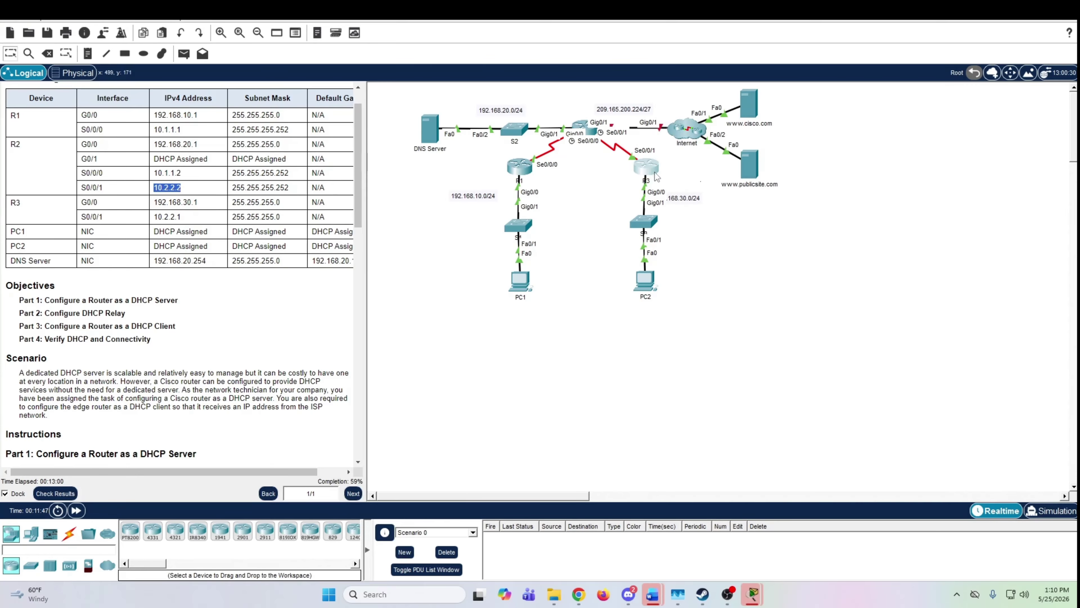
left_click(647, 167)
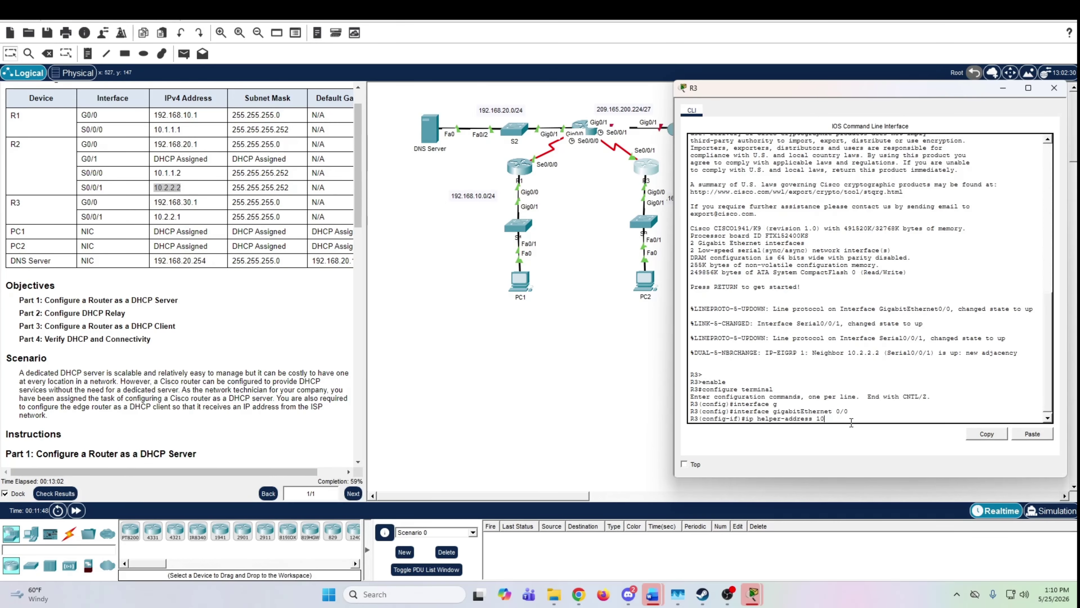
type(".2.2.2")
key("Return")
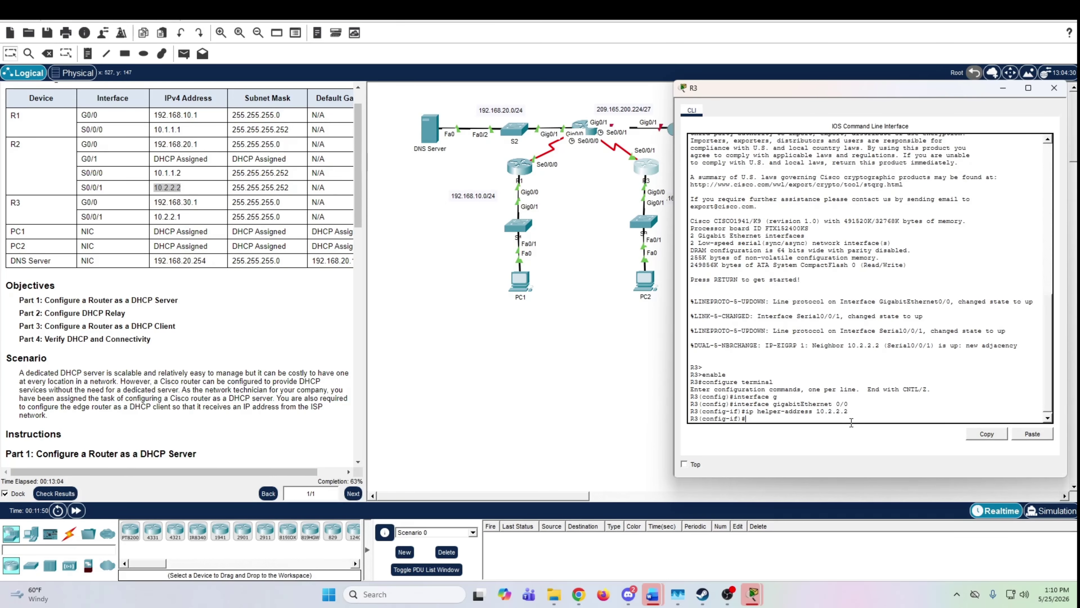
Review the Part 2 instructions for the relay agents and host addressing, checking R3's commands against them.
scroll(239, 372, "down", 5)
left_click(239, 371)
scroll(240, 371, "down", 5)
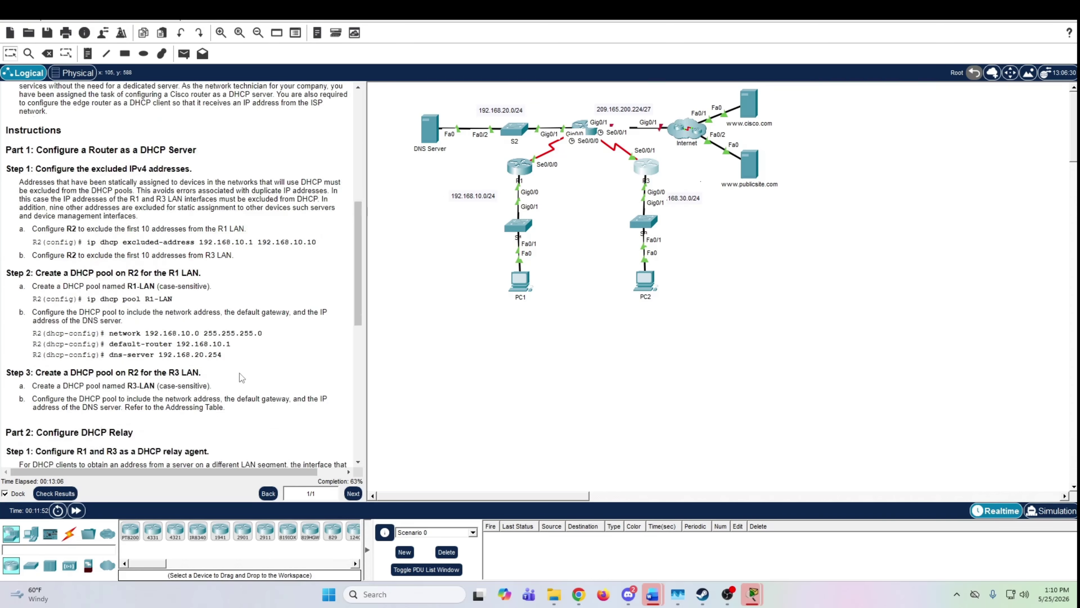
scroll(242, 378, "down", 2)
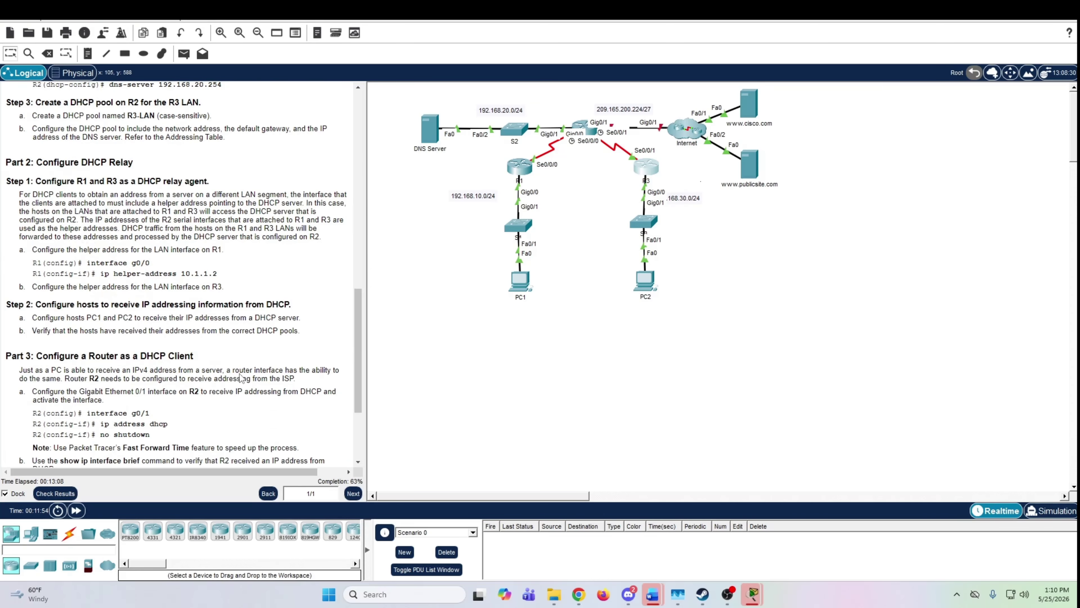
scroll(241, 378, "down", 1)
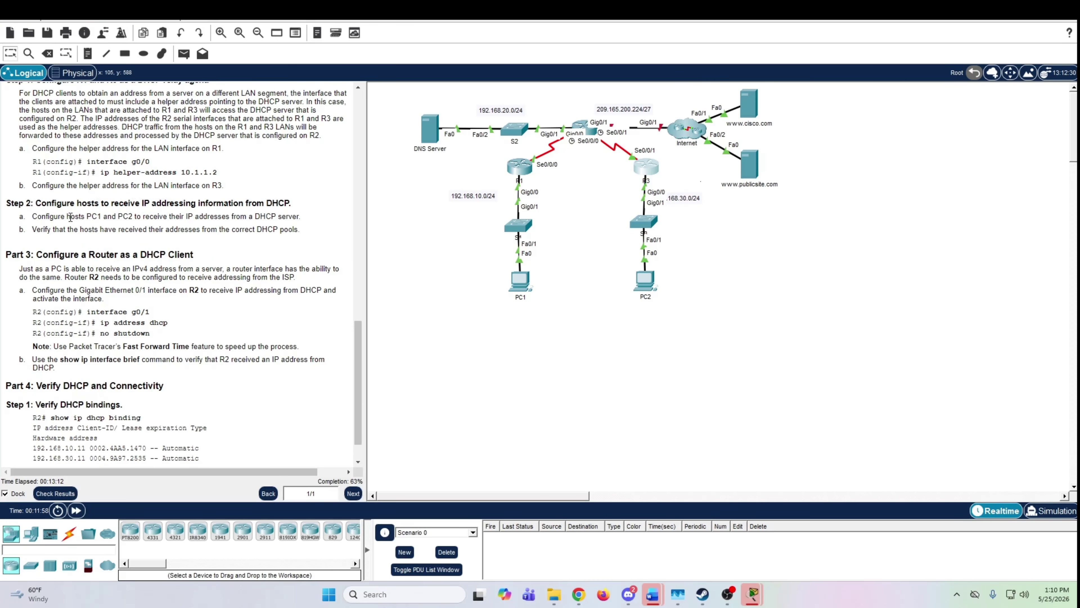
left_click(653, 168)
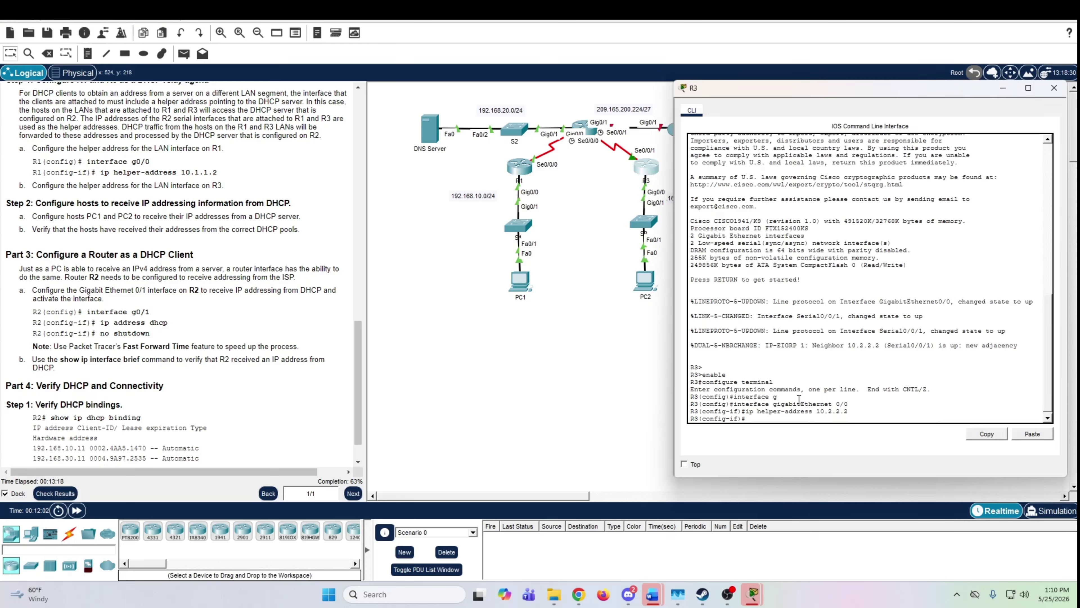
scroll(310, 316, "up", 3)
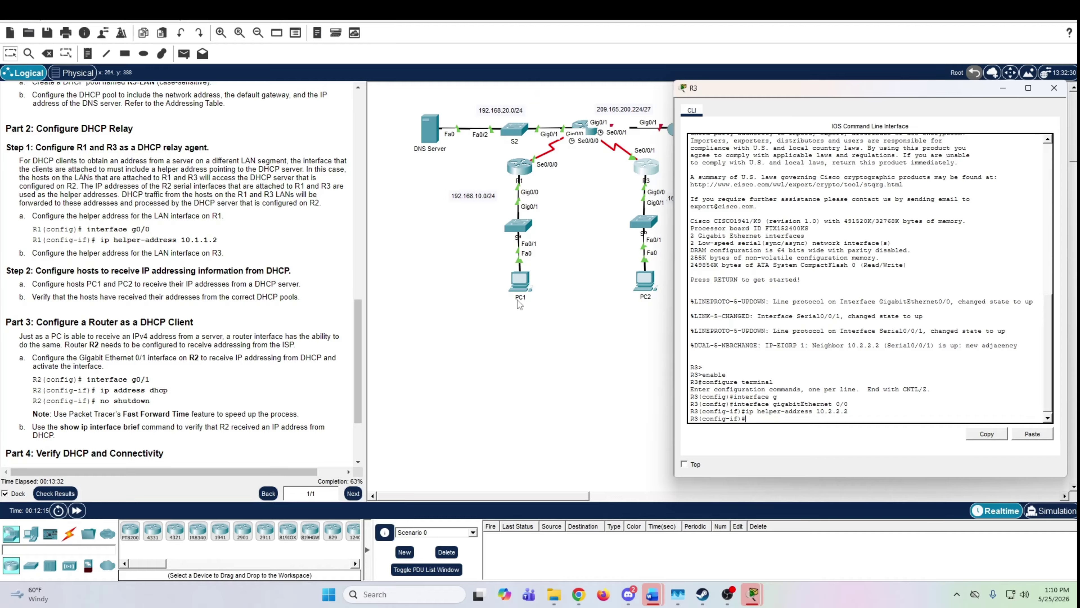
Set PC1's IPv4 configuration to DHCP, check the assigned addressing and close its window.
left_click(521, 281)
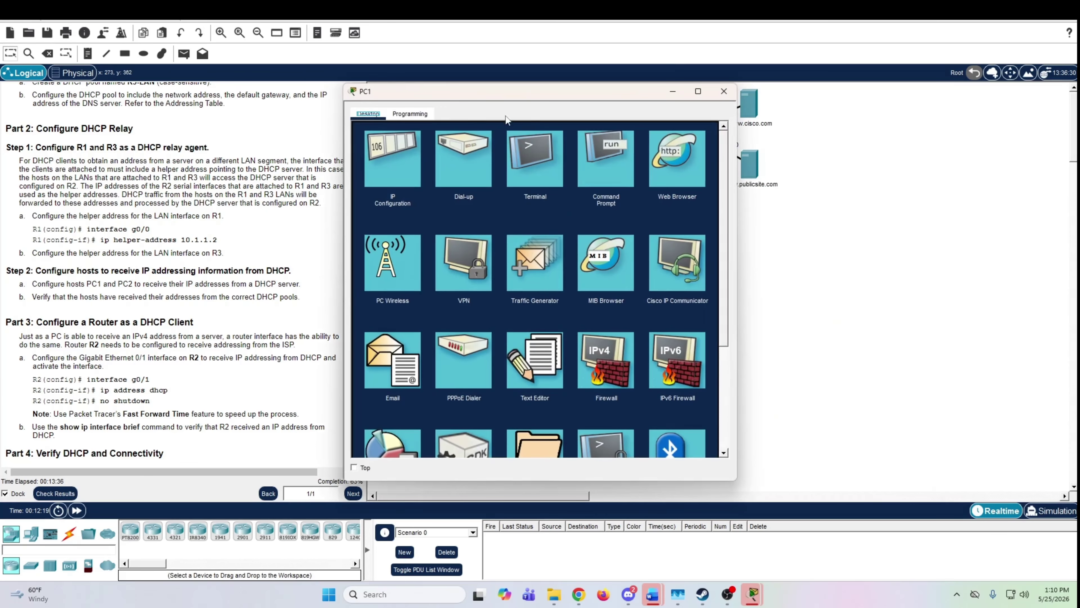
left_click(414, 141)
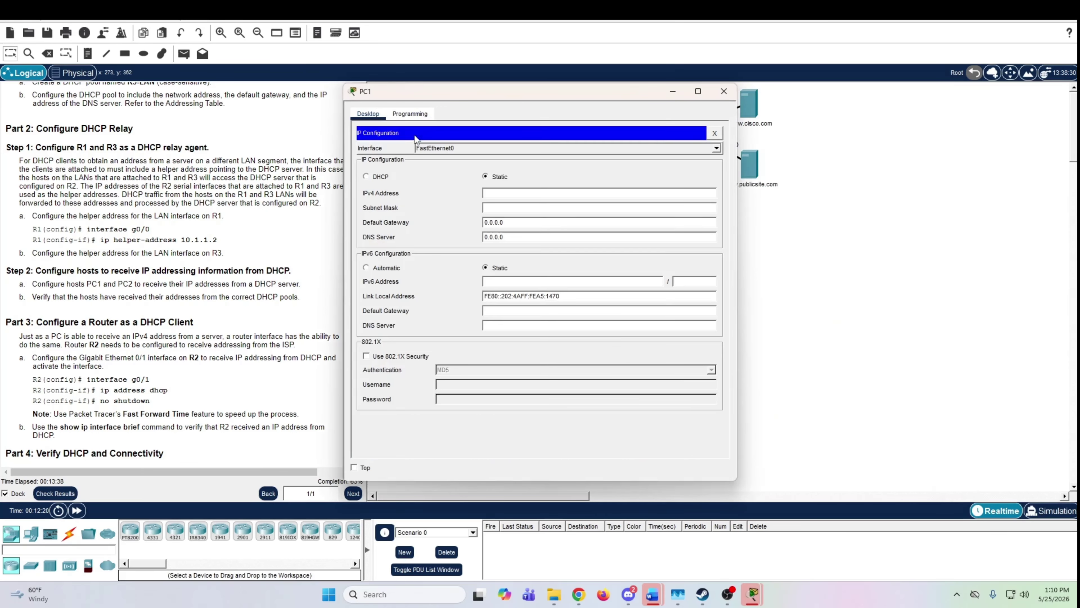
left_click_drag(496, 91, 758, 74)
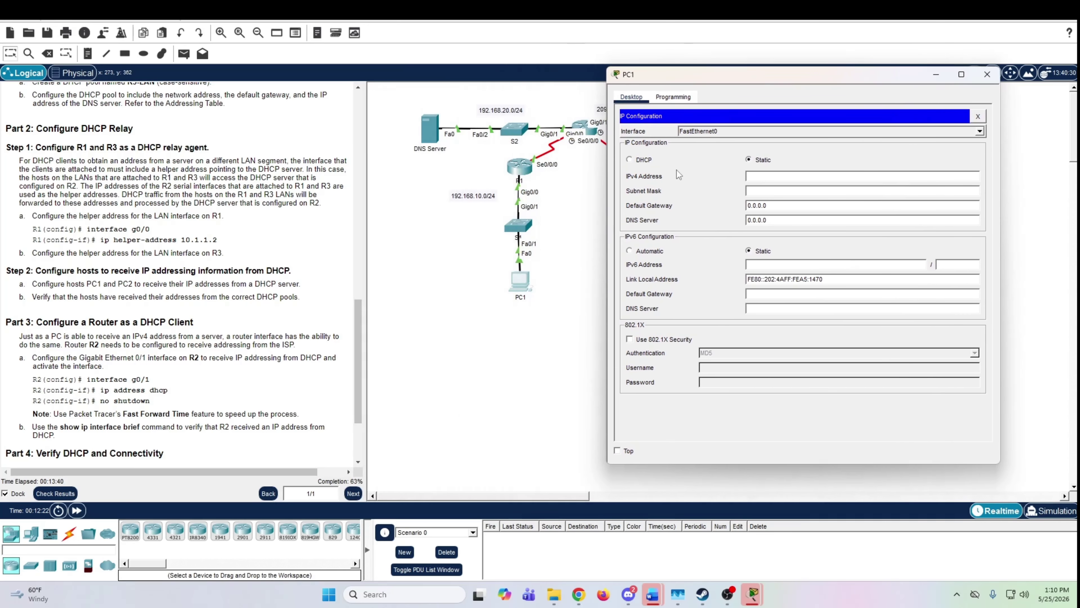
left_click(630, 161)
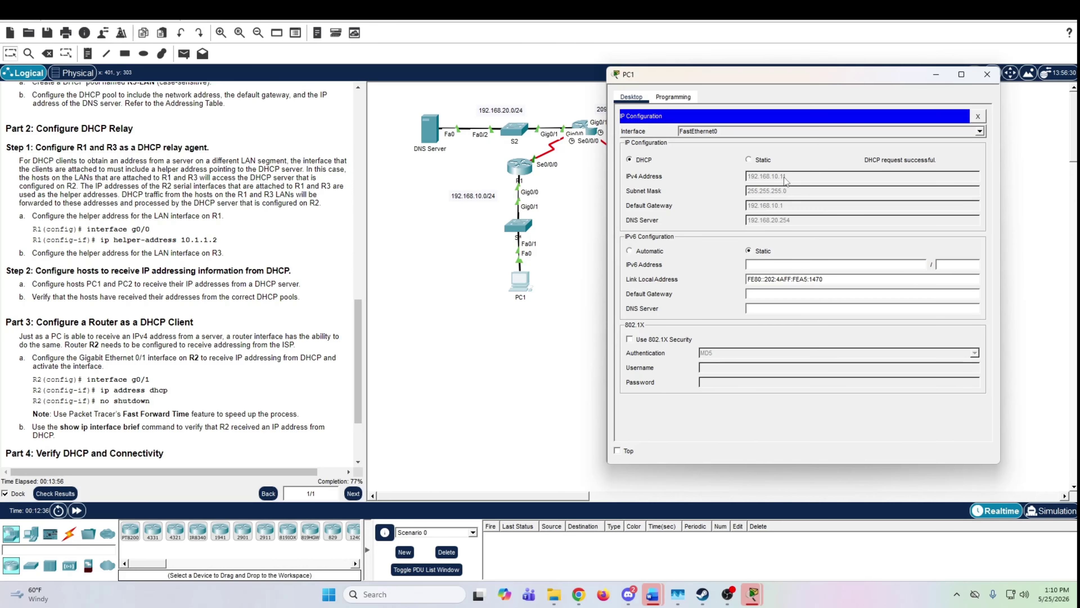
left_click(987, 74)
Set PC2's IPv4 configuration to DHCP, check the assigned addressing and close its window.
left_click(650, 285)
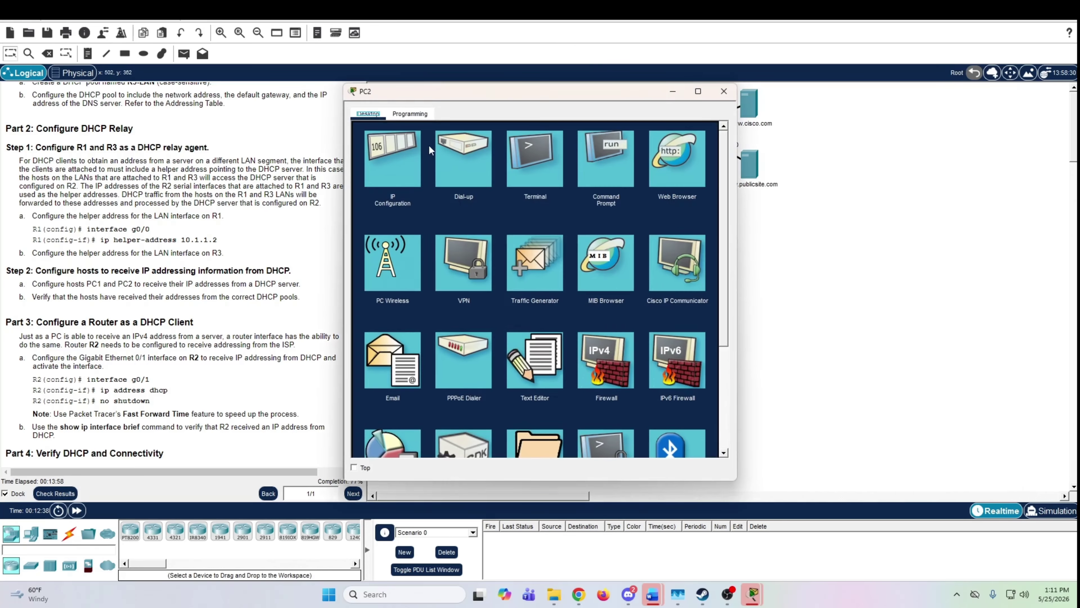
left_click_drag(462, 96, 720, 84)
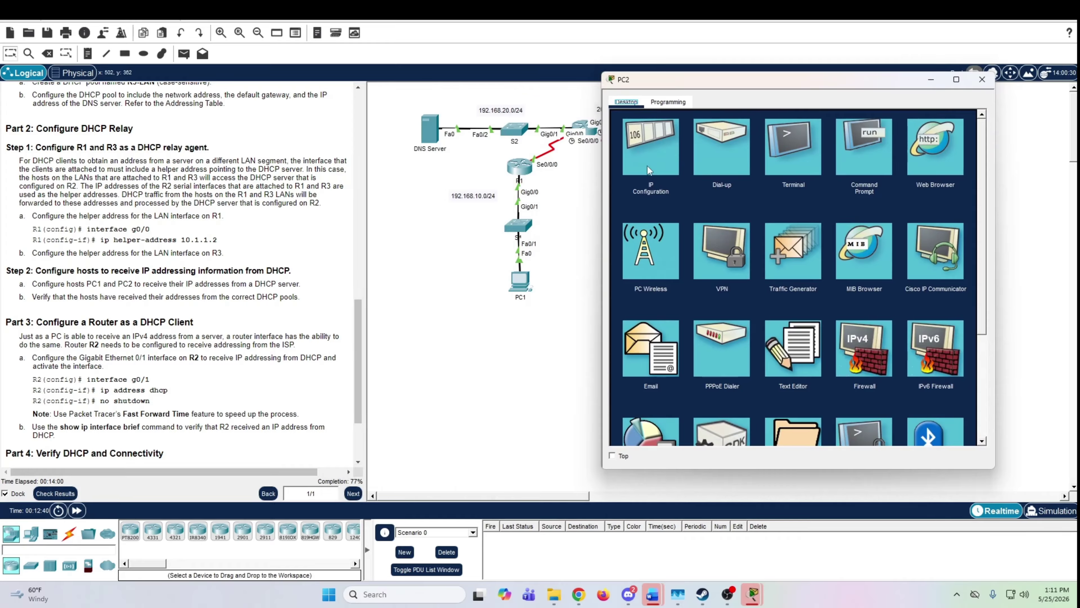
left_click(648, 166)
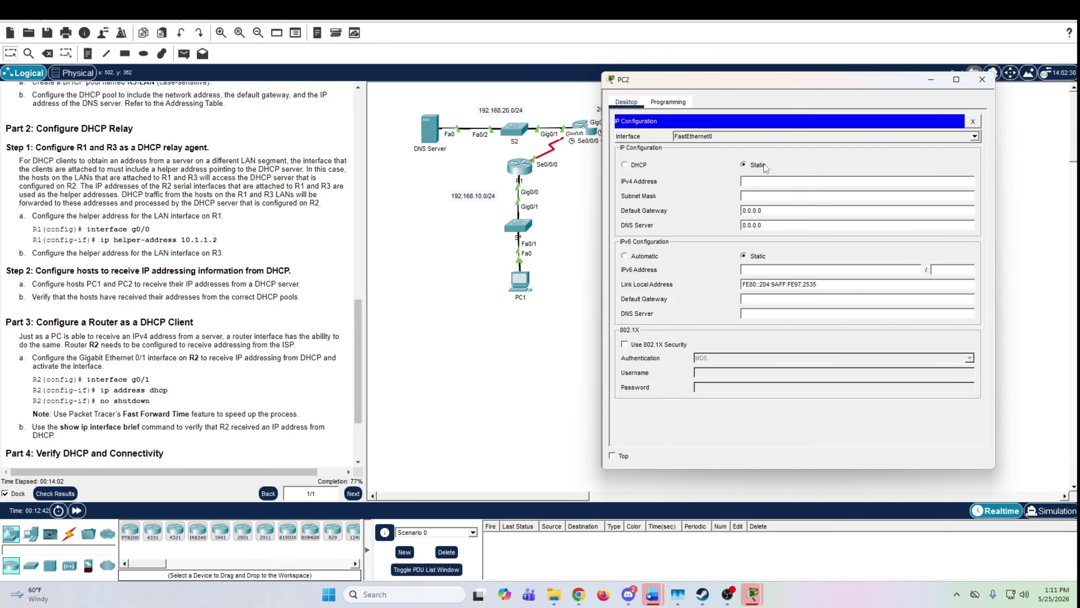
left_click(635, 167)
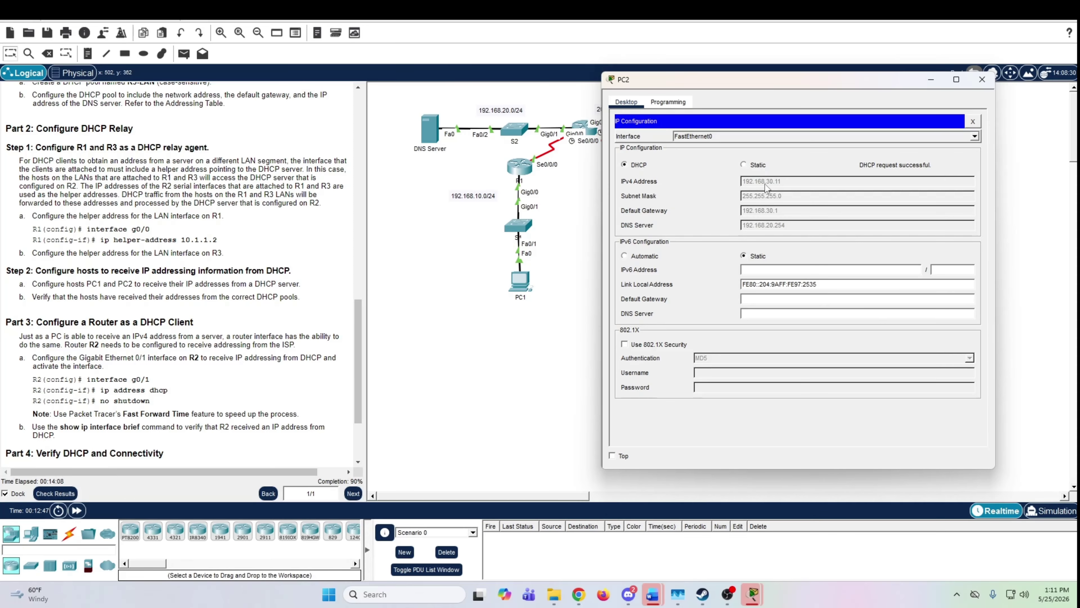
left_click(983, 79)
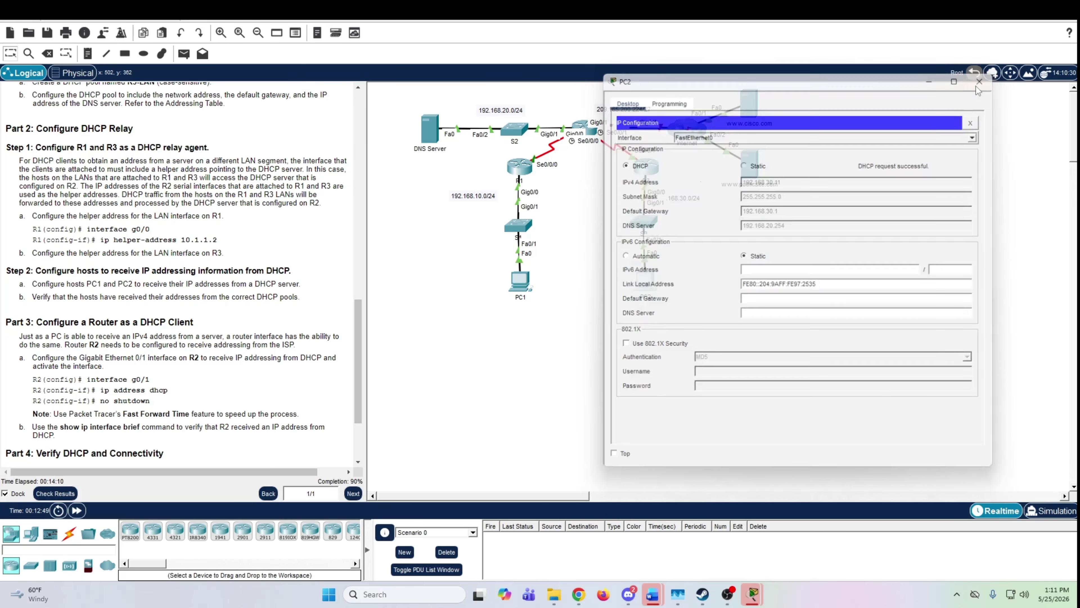
Read the Part 3 instructions for configuring R2's Gigabit Ethernet 0/1 interface as a DHCP client.
scroll(211, 402, "down", 1)
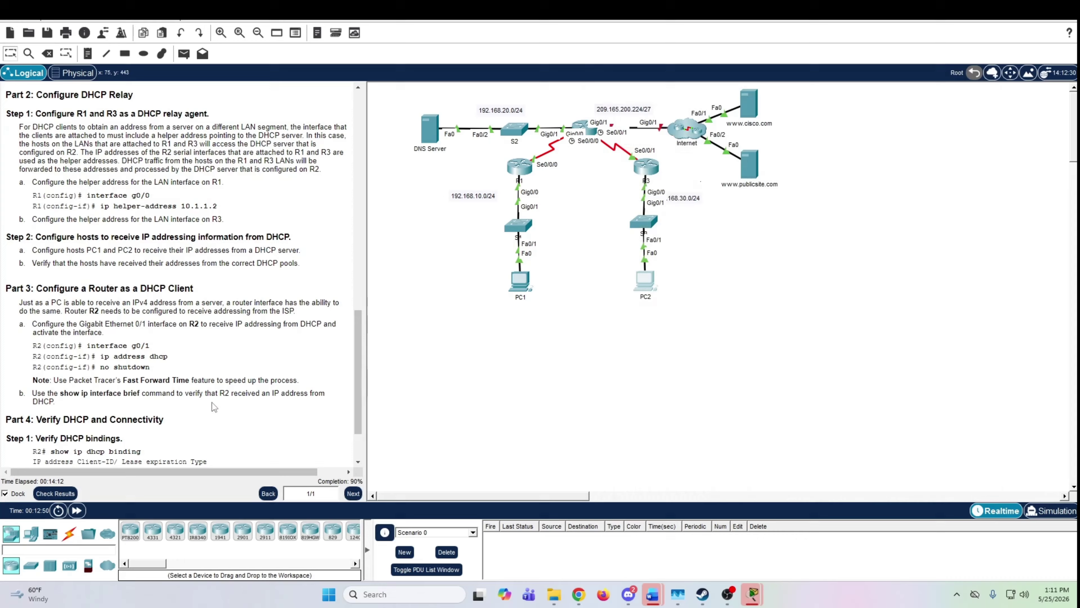
scroll(212, 402, "down", 2)
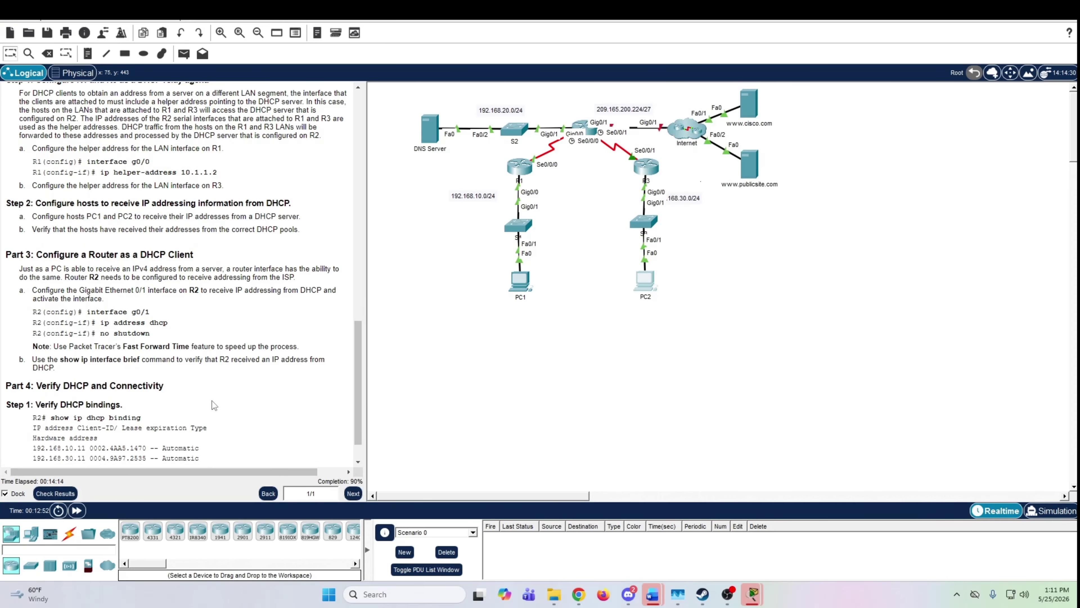
scroll(212, 405, "down", 1)
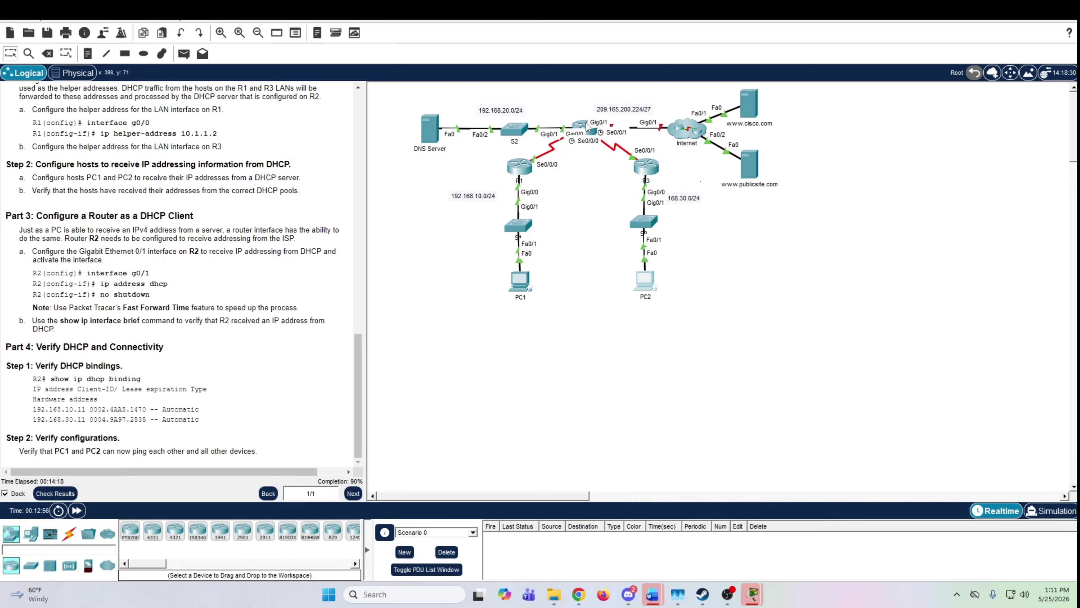
left_click_drag(24, 215, 194, 210)
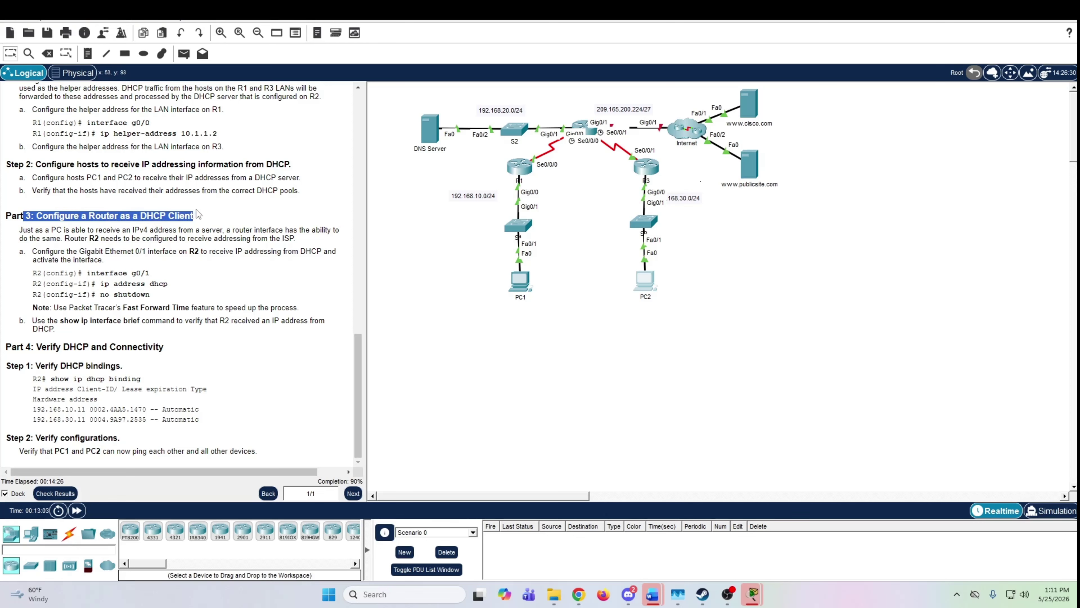
Open R2's command line and exit the R3-LAN DHCP pool configuration mode.
left_click(199, 214)
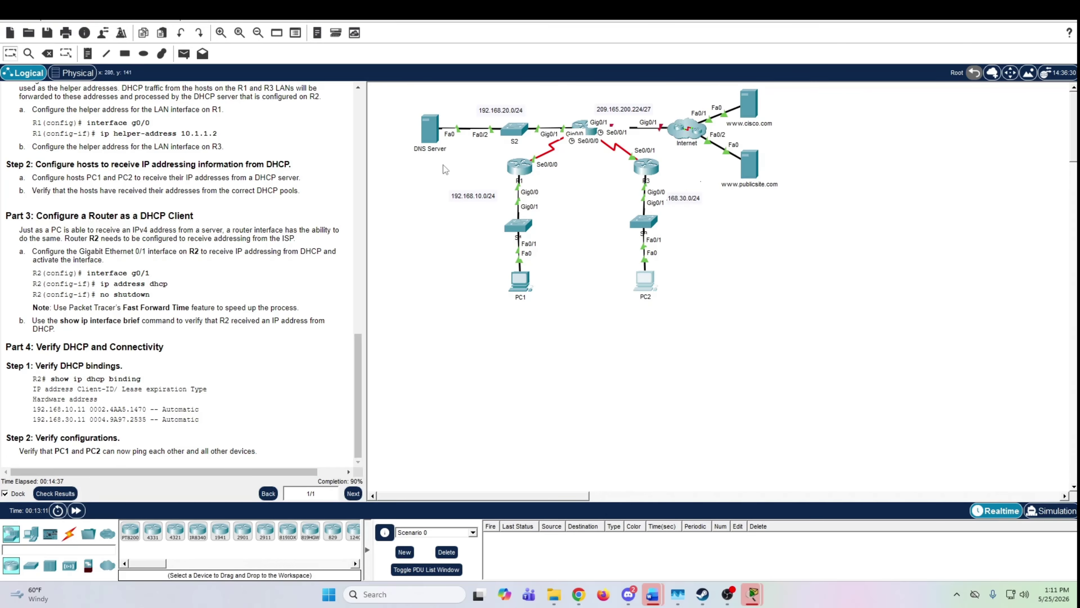
mouse_move(513, 180)
left_click(580, 126)
left_click_drag(681, 102, 745, 110)
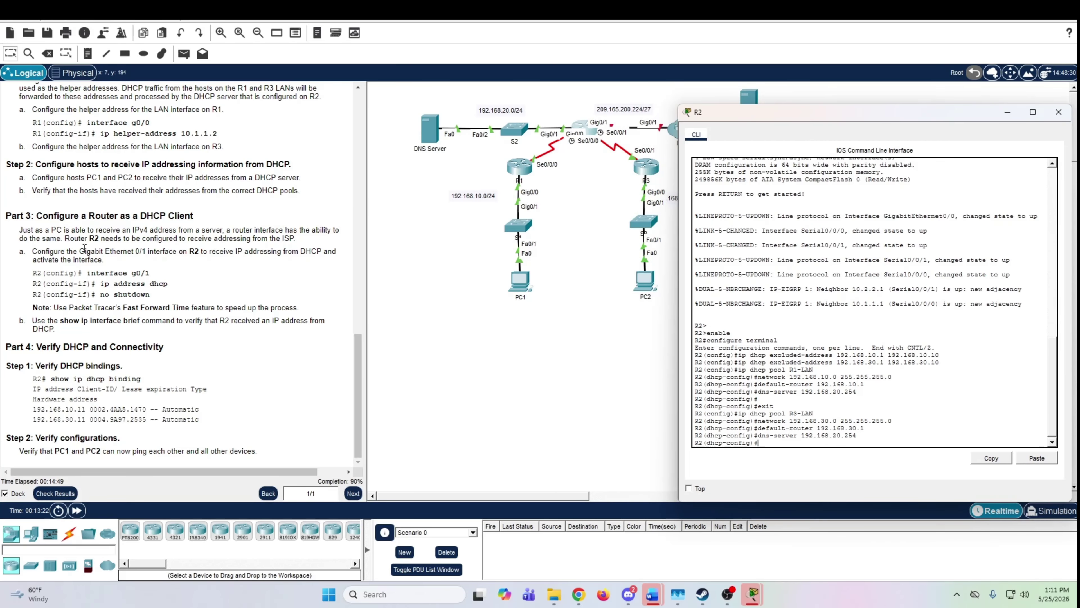
left_click(50, 211)
left_click_drag(123, 212, 125, 232)
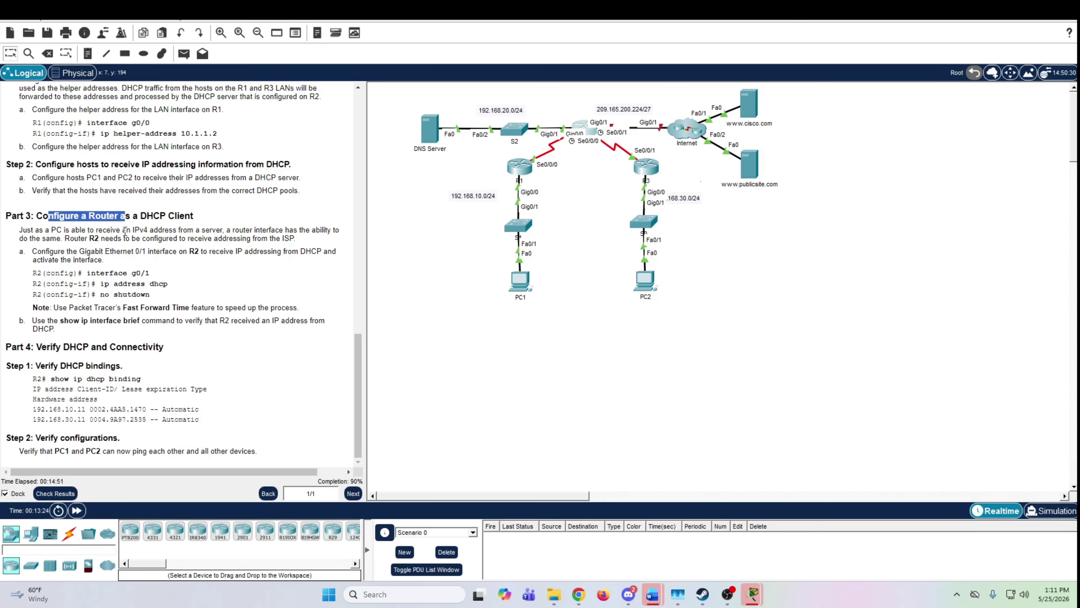
left_click(582, 127)
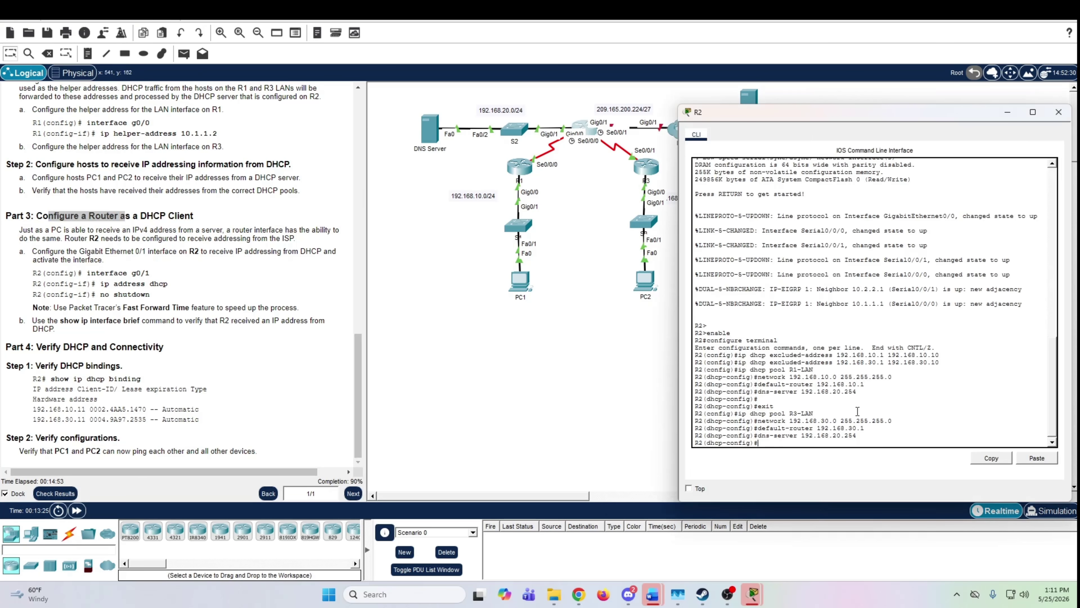
type("exit")
key("Return")
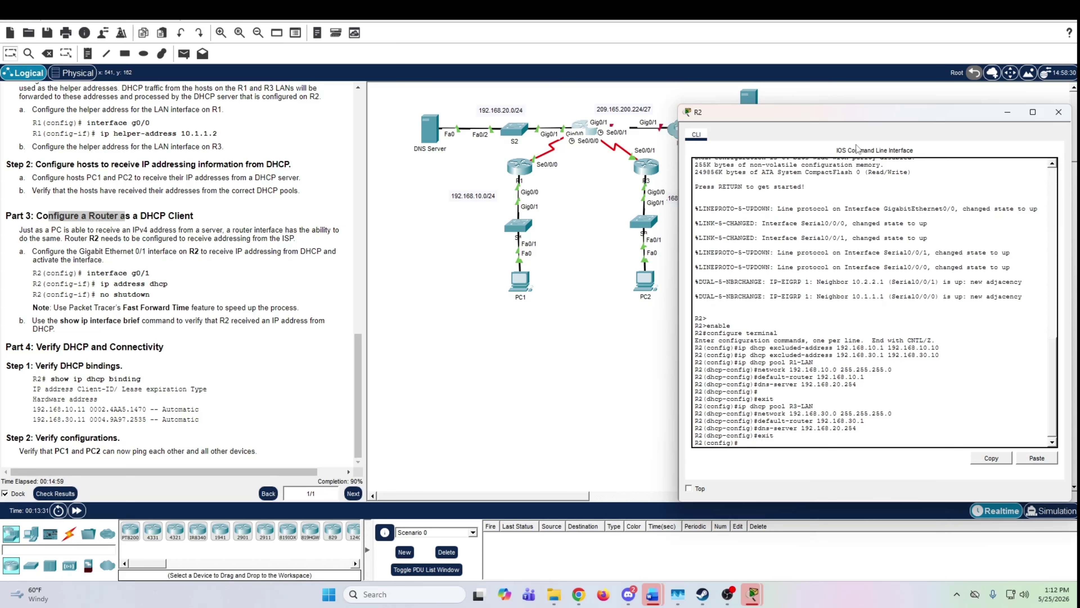
Enter interface configuration mode for GigabitEthernet 0/1 on R2.
left_click_drag(876, 113, 877, 220)
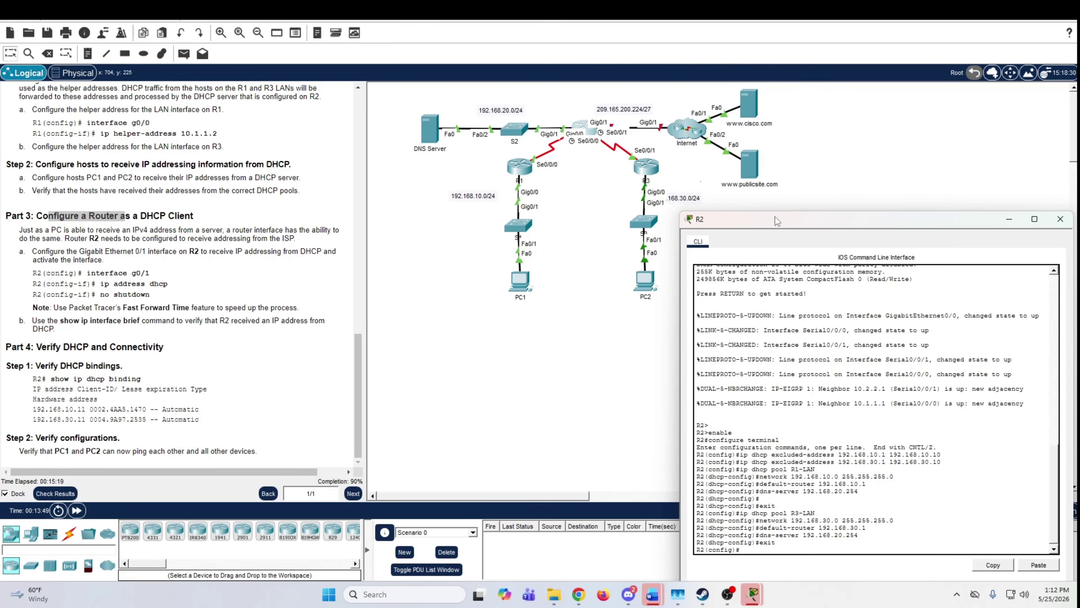
left_click_drag(775, 216, 781, 157)
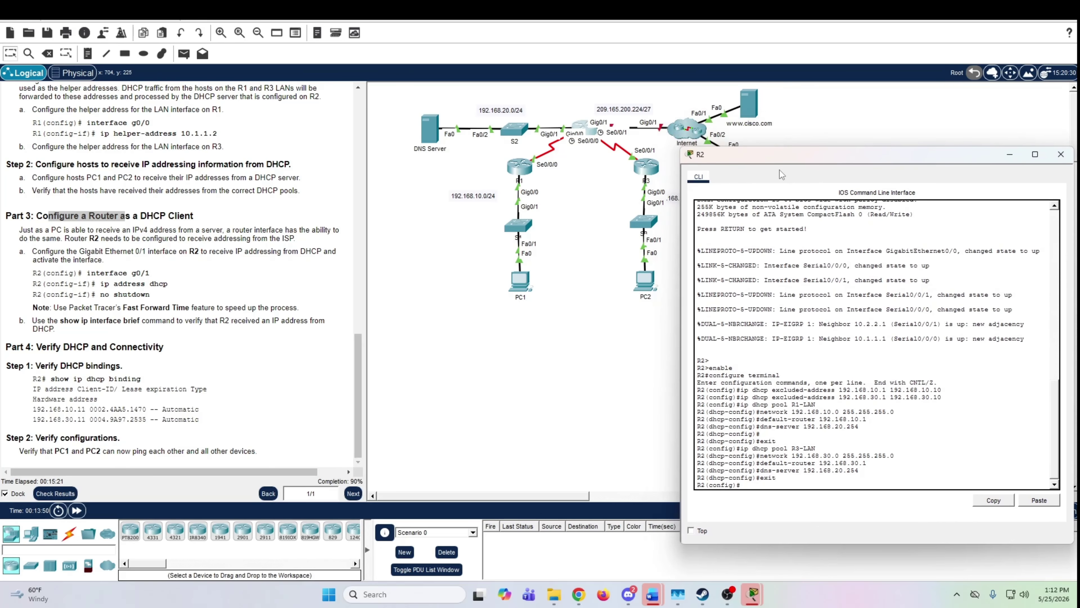
type("nterface g")
key("Tab")
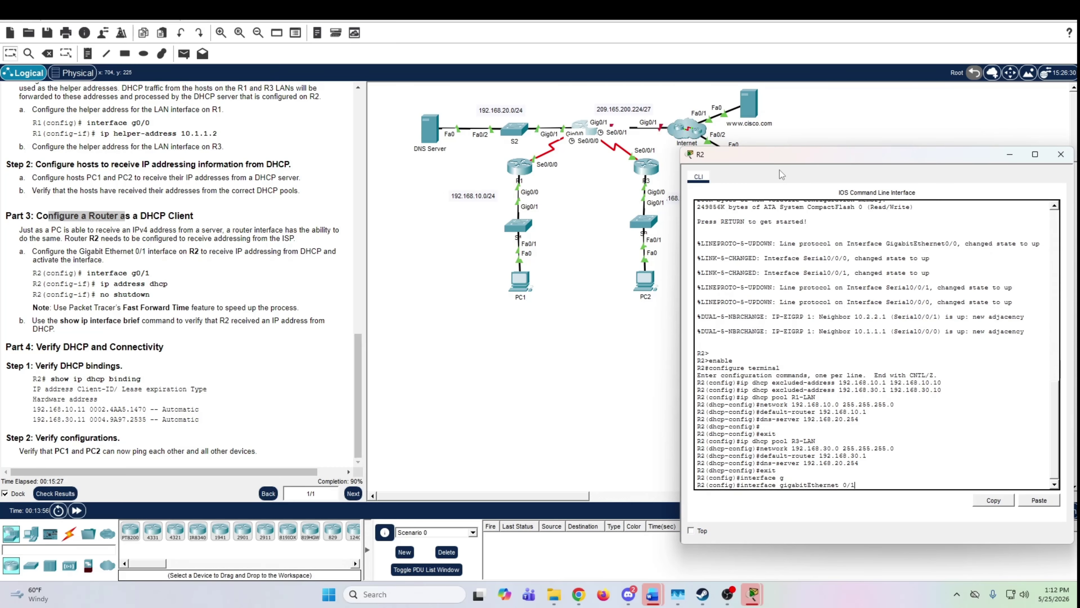
type("0/1")
key("Return")
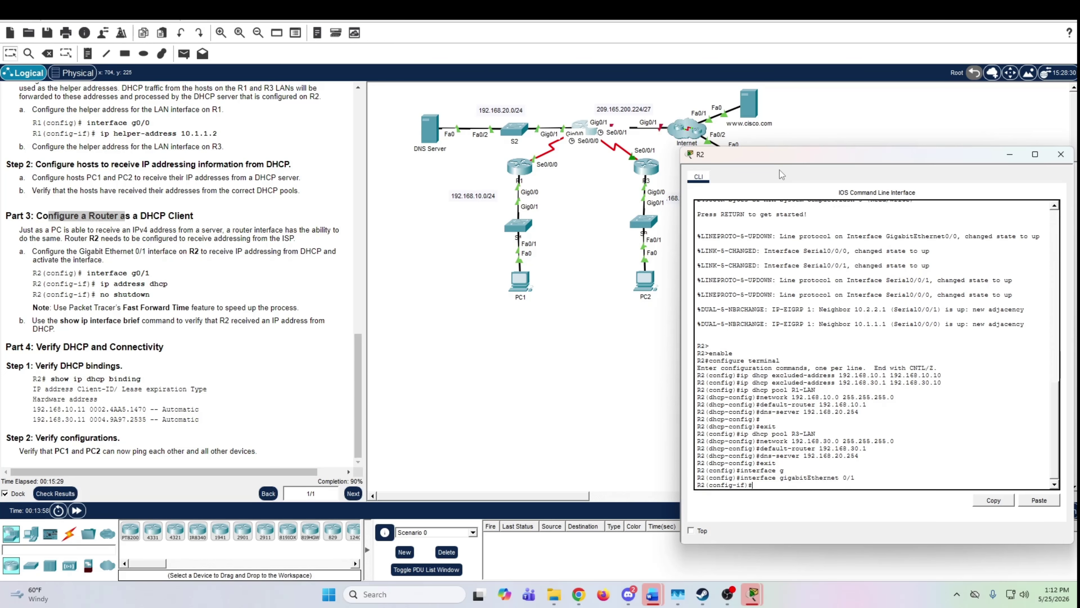
Configure R2's GigabitEthernet 0/1 to obtain its IP address through DHCP and activate the interface with no shutdown.
type("ip address dhcp")
key("Return")
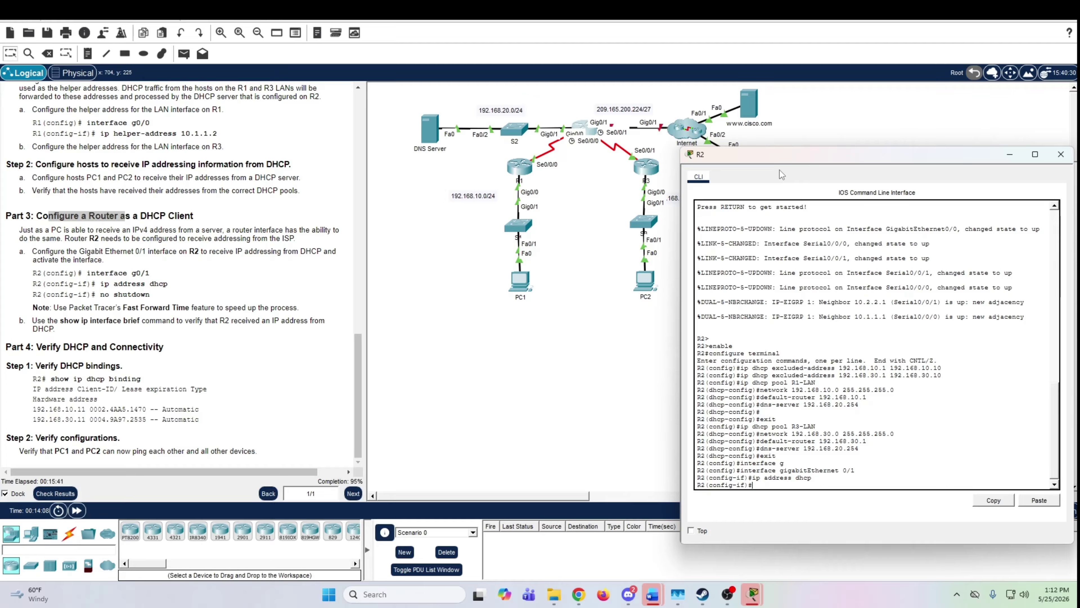
type("no")
key("BackSpace")
type("no shutdown")
key("Return")
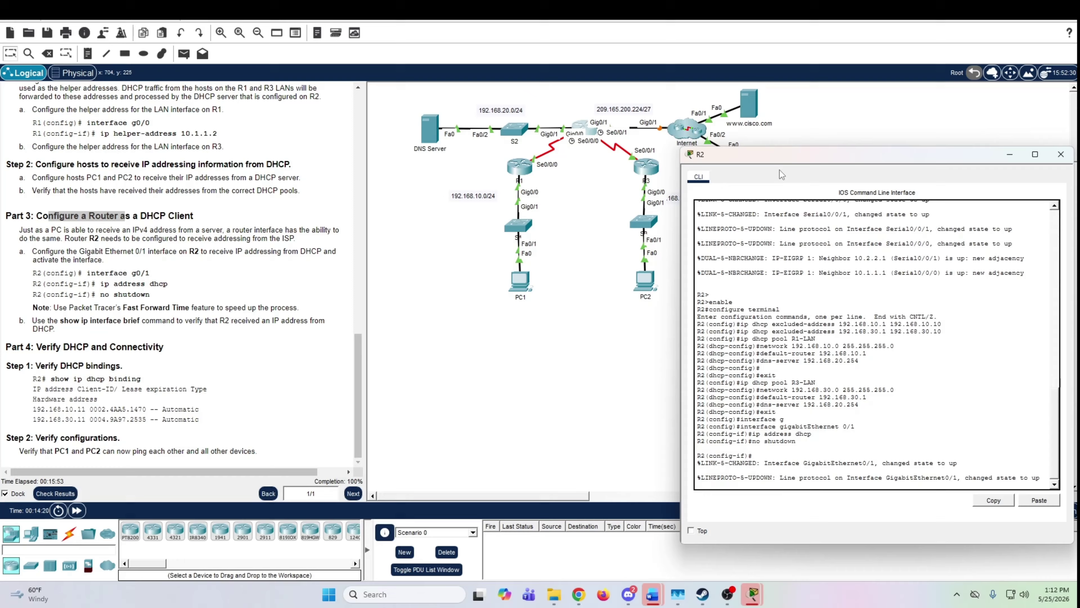
key("Return")
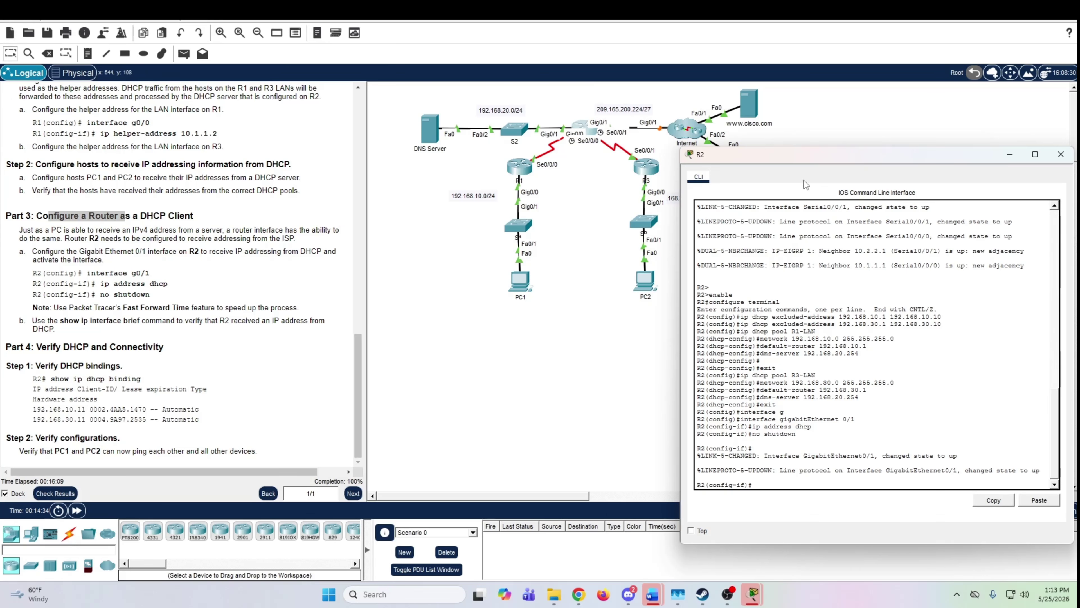
Fast-forward the simulation time and return to R2's command line for the DHCP address assignment.
left_click(465, 462)
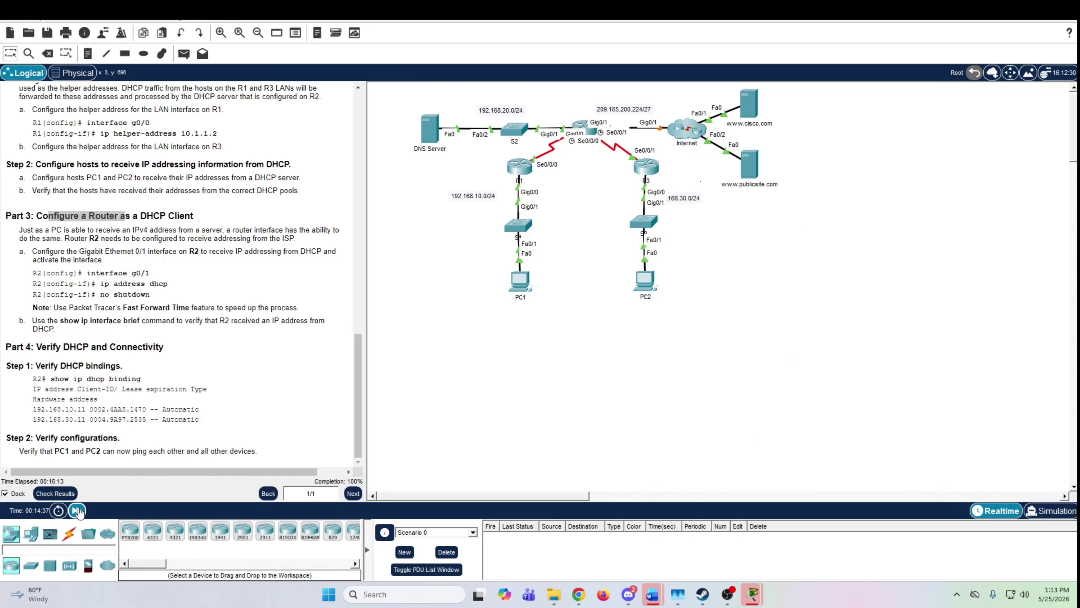
left_click(77, 511)
left_click(579, 135)
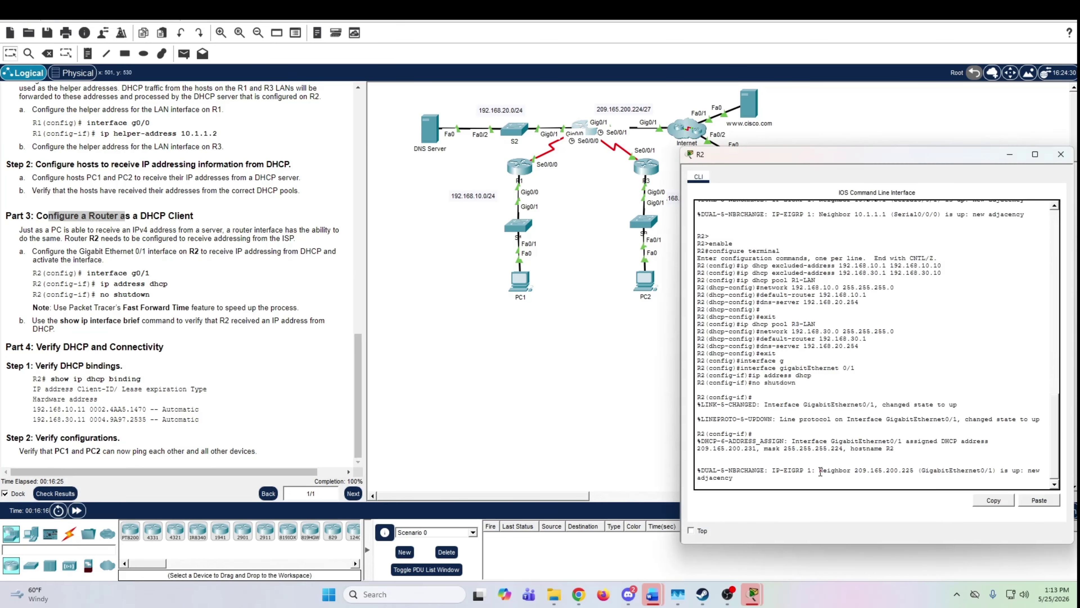
key("Return")
key("Return")
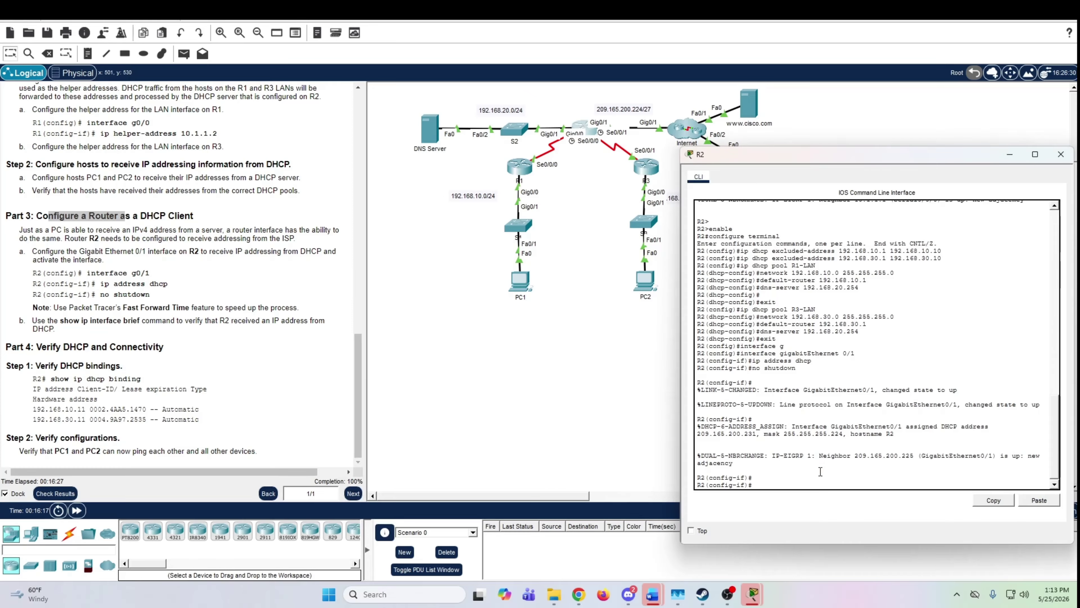
End configuration mode on R2 and list the DHCP bindings with show ip dhcp binding.
type("end")
key("Return")
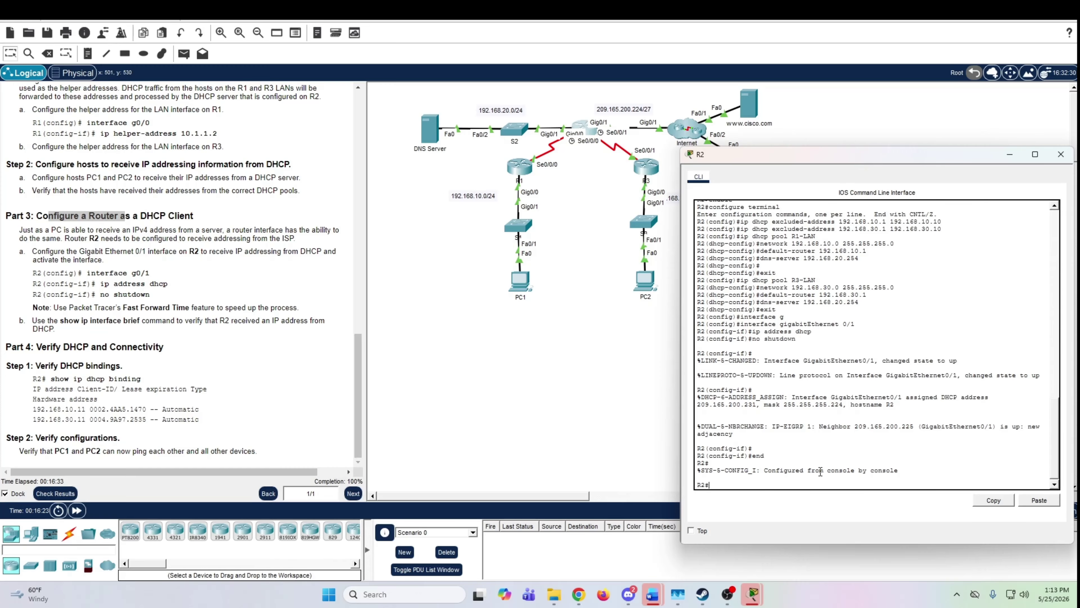
type("show ip dhcp binding")
key("Return")
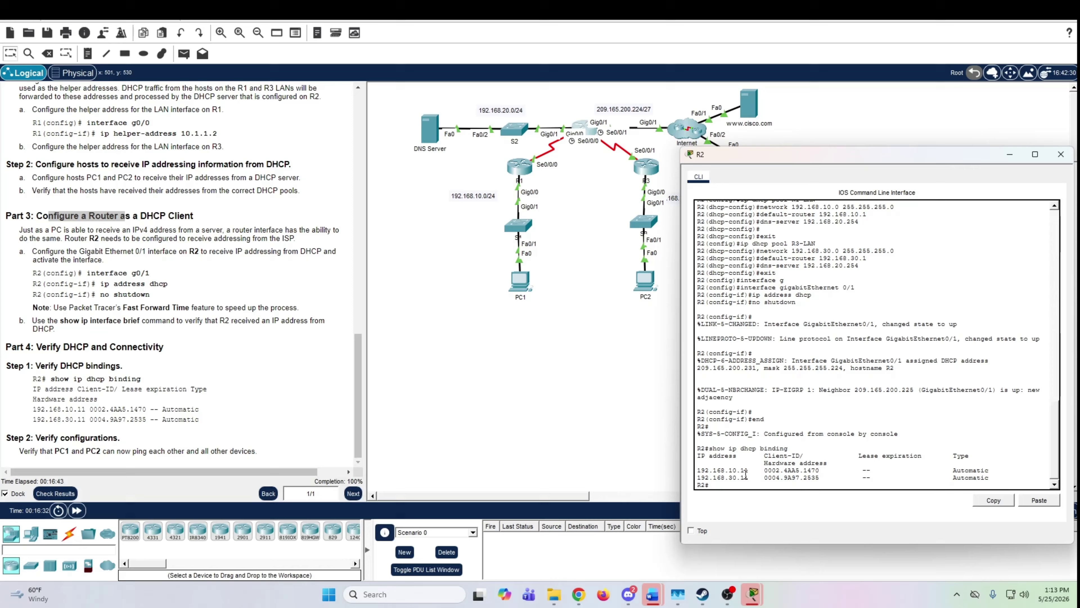
Examine the leased IP addresses and types in R2's binding list, consulting the activity's addressing table.
left_click_drag(747, 478, 697, 470)
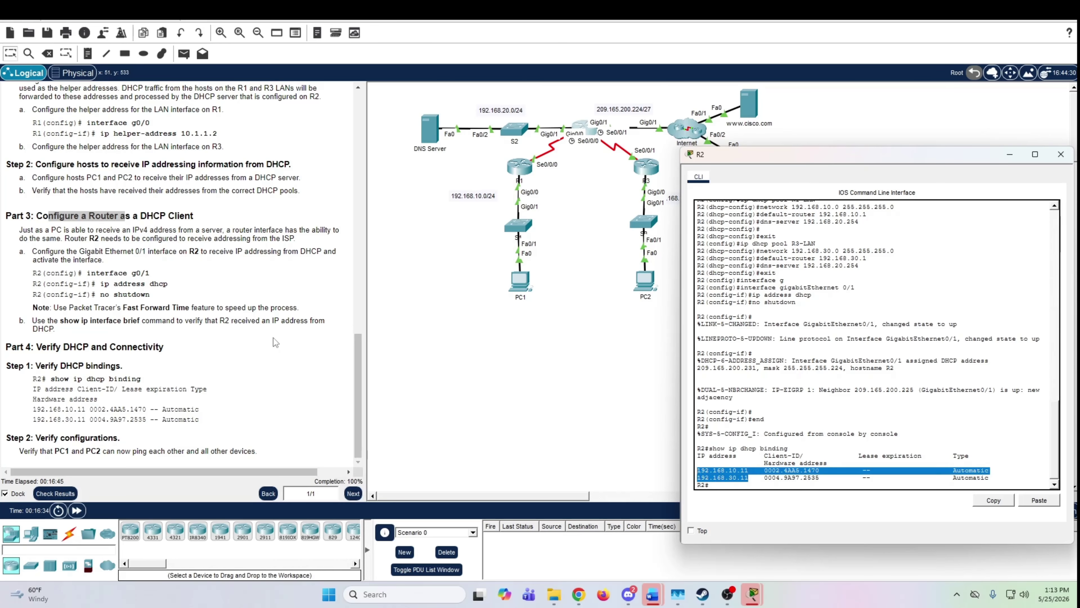
scroll(205, 309, "up", 15)
scroll(205, 310, "up", 5)
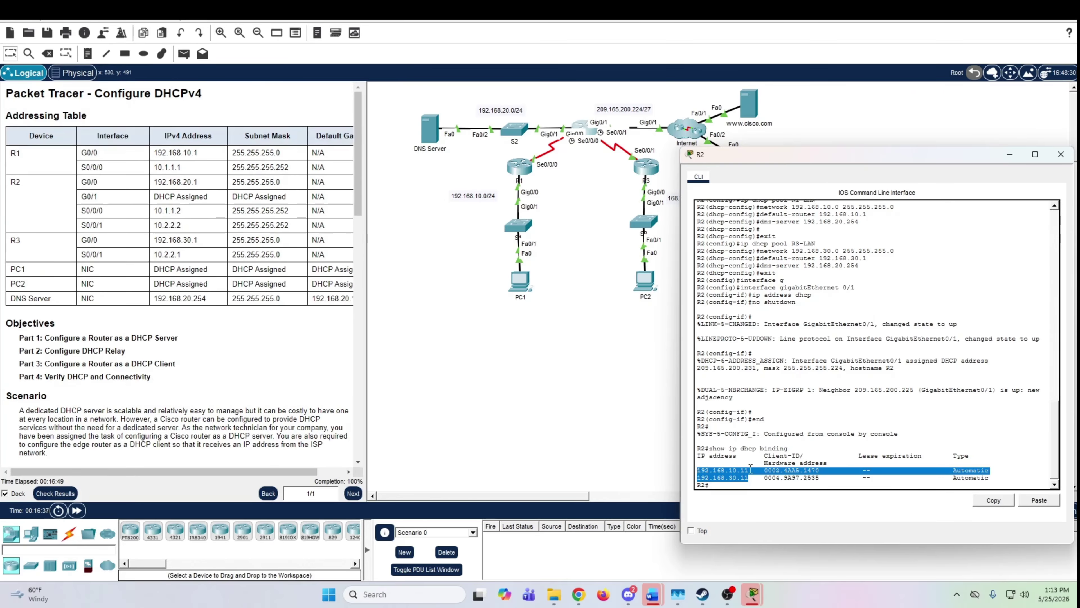
left_click(754, 471)
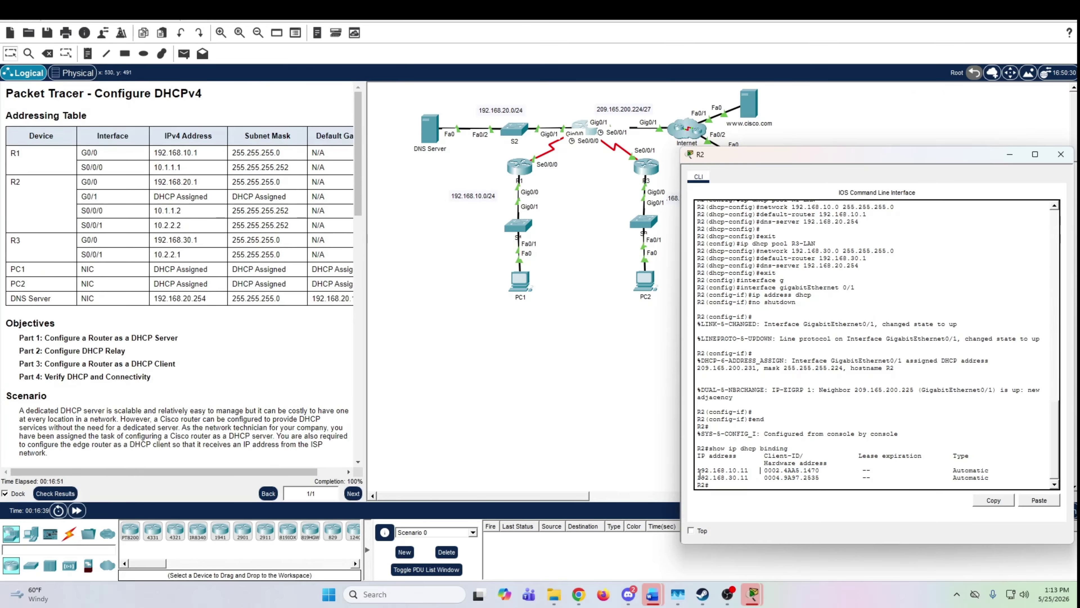
left_click_drag(700, 473, 990, 477)
left_click(954, 478)
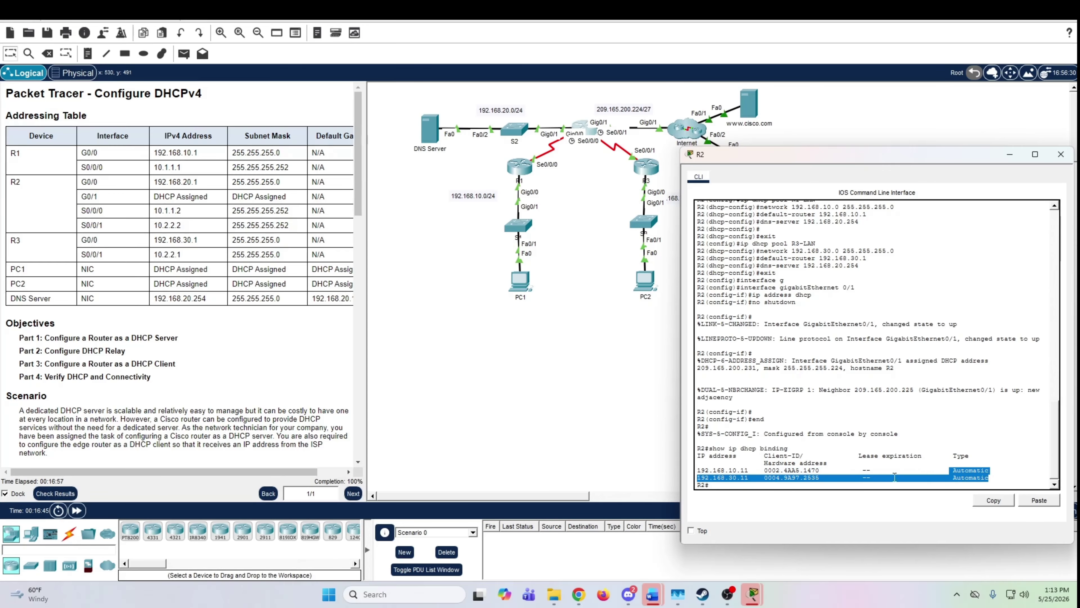
scroll(837, 473, "down", 1)
left_click(754, 479)
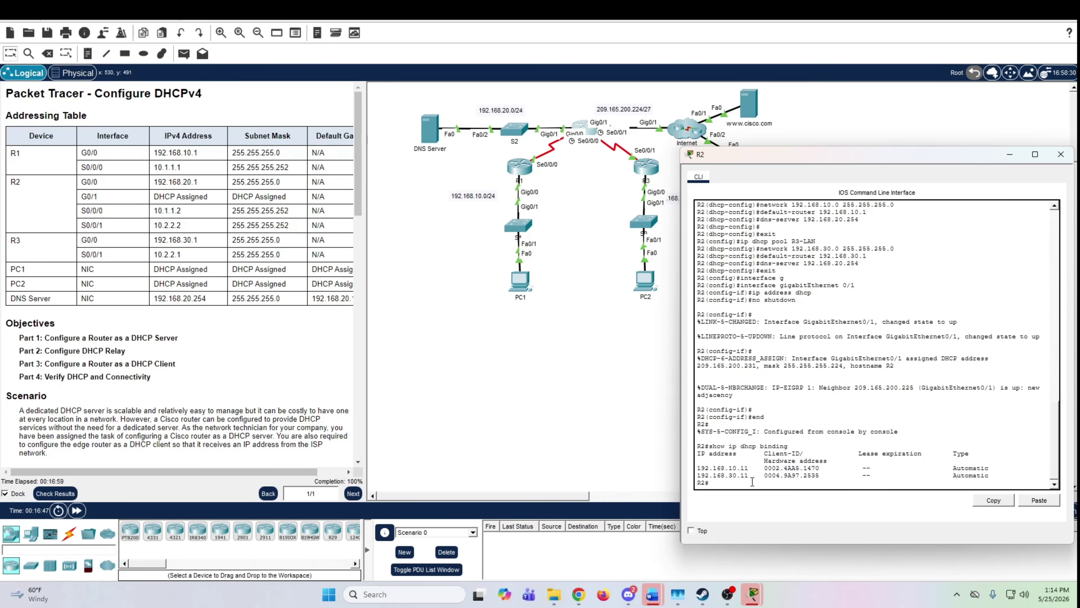
left_click_drag(754, 469, 695, 469)
left_click_drag(754, 475, 682, 479)
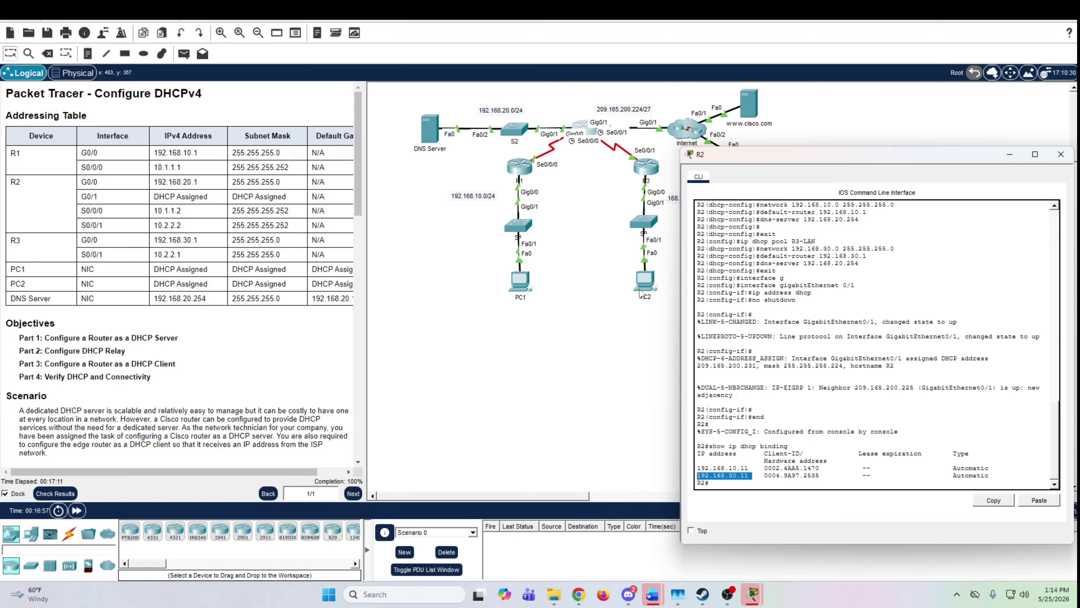
Check PC2's IP configuration against its lease, close its window and return to R2's command line.
left_click(646, 278)
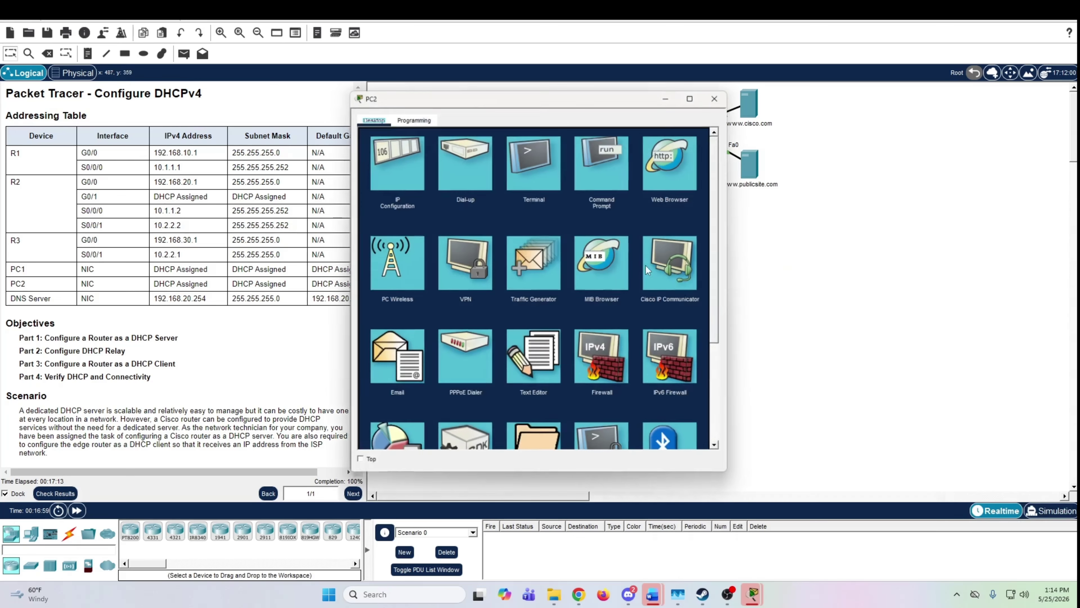
left_click(402, 146)
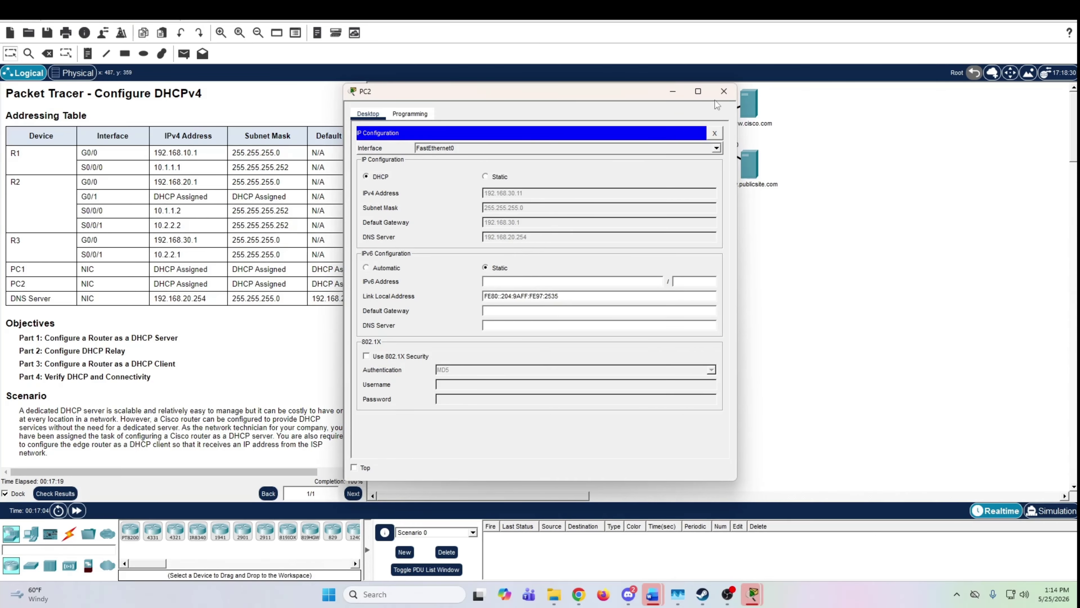
left_click(724, 91)
left_click(582, 135)
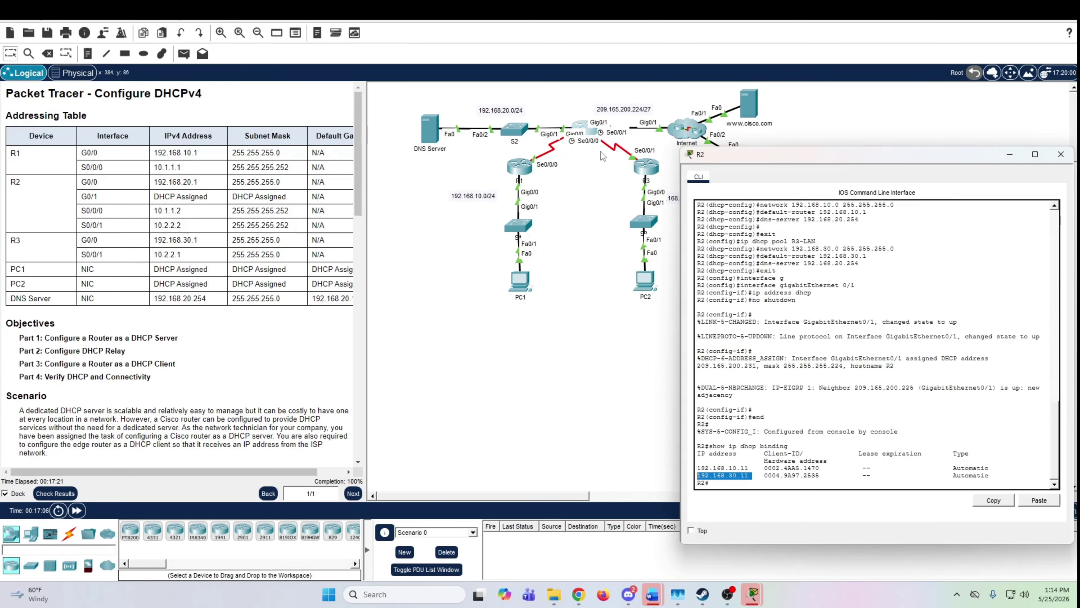
Examine the client hardware addresses and types of both DHCP bindings on R2.
left_click_drag(844, 164, 776, 91)
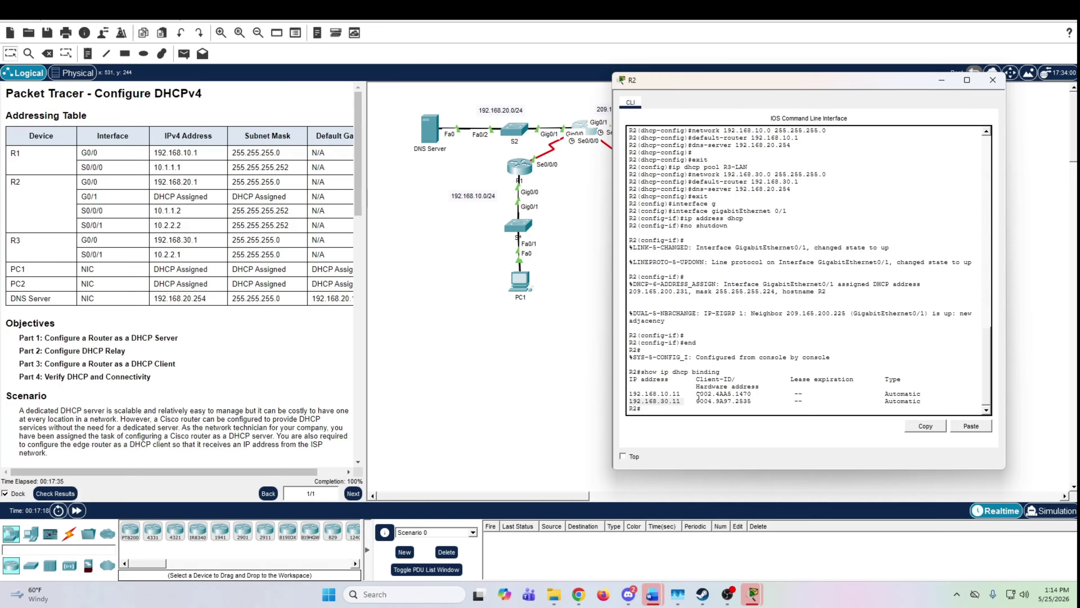
left_click_drag(698, 396, 773, 395)
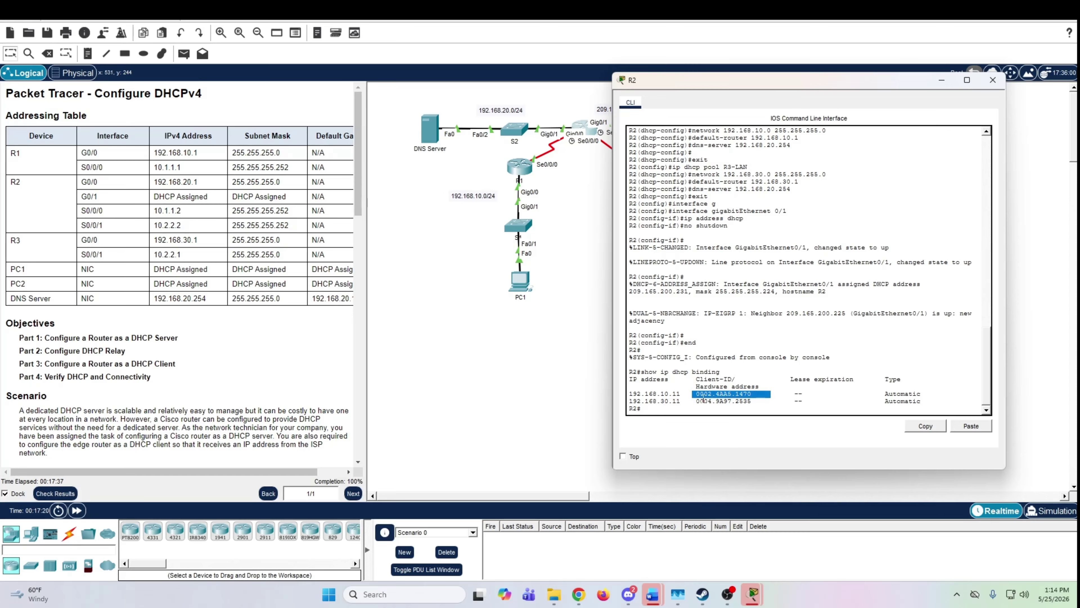
left_click_drag(698, 401, 785, 401)
left_click(872, 407)
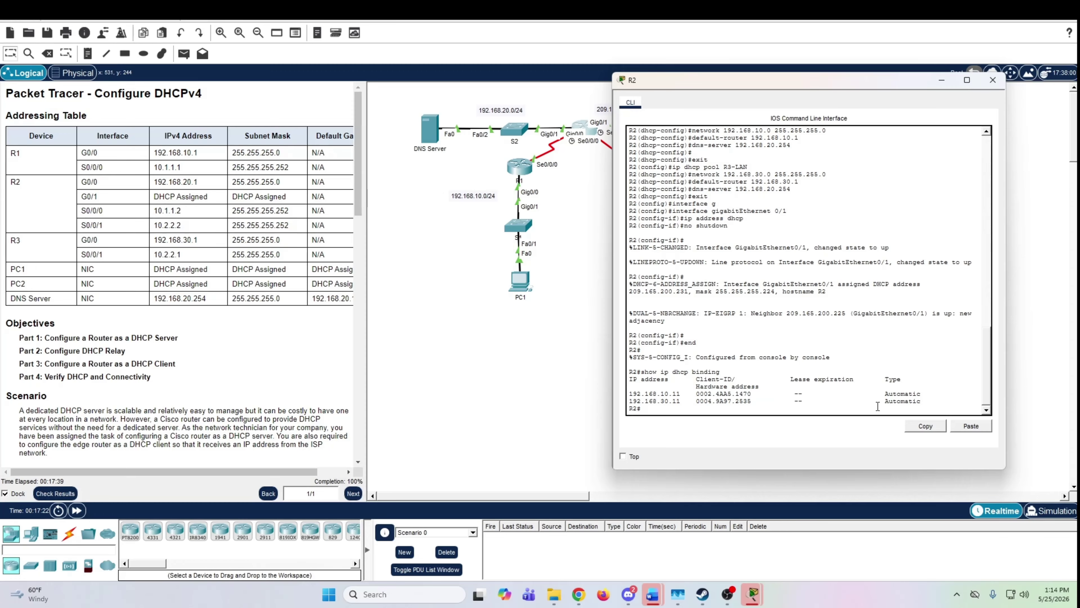
mouse_move(878, 407)
left_mouse_down()
mouse_move(942, 401)
mouse_move(882, 402)
left_mouse_up()
left_click(883, 403)
Review the activity instructions from the Part 4 verification back to the excluded addresses in Part 1.
left_click(373, 191)
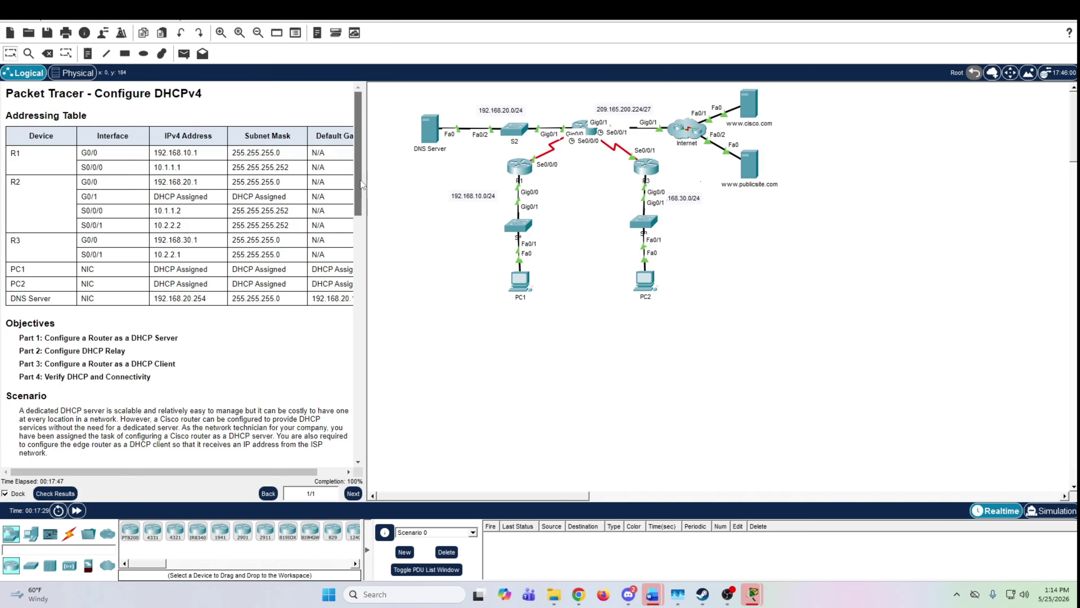
left_click_drag(361, 180, 299, 431)
left_click(102, 446)
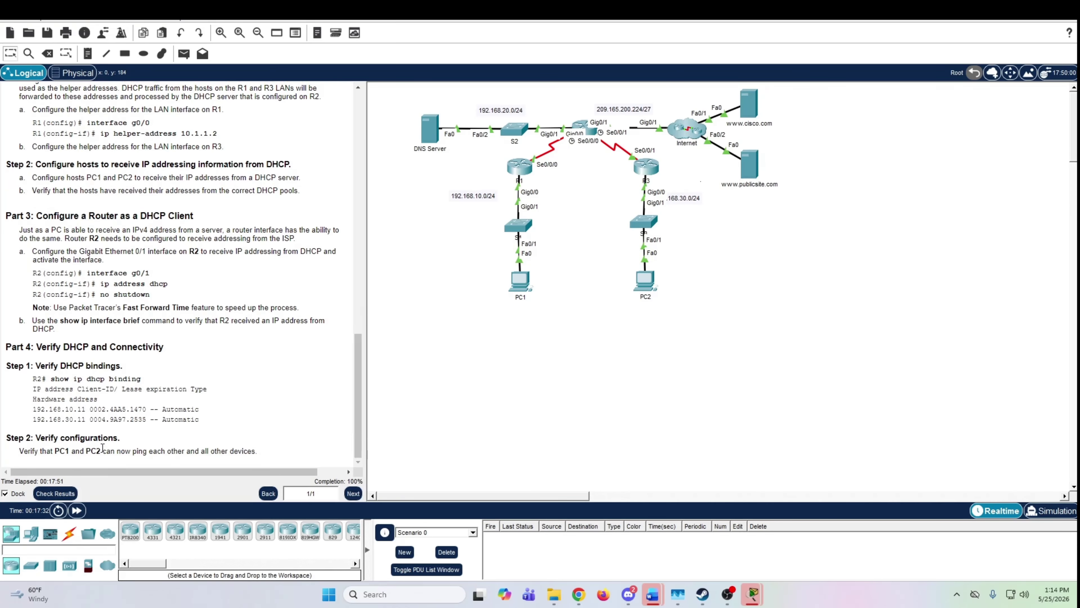
scroll(117, 446, "up", 3)
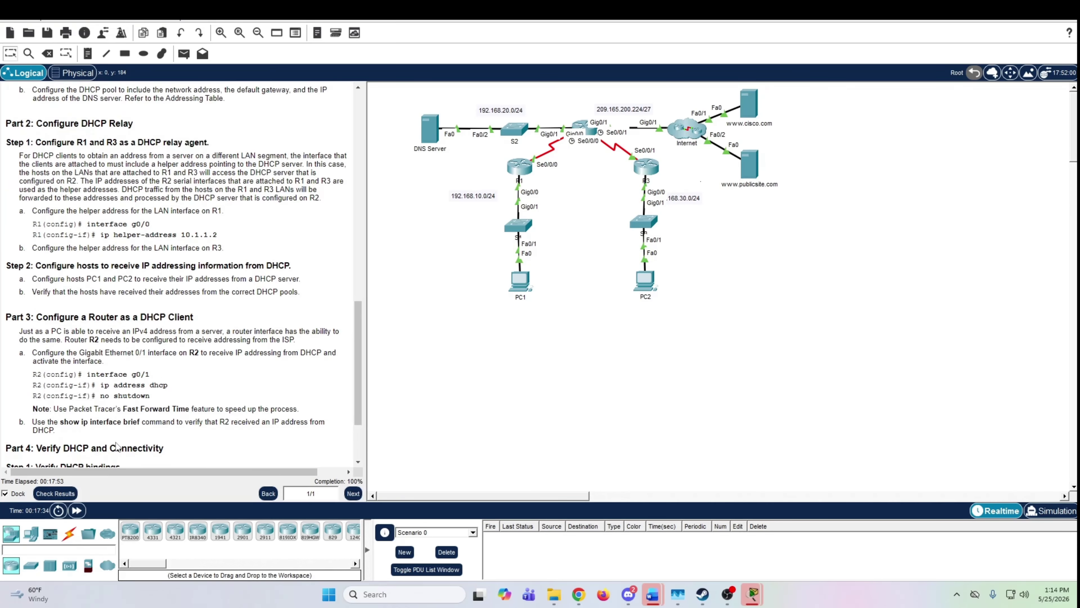
scroll(117, 445, "up", 6)
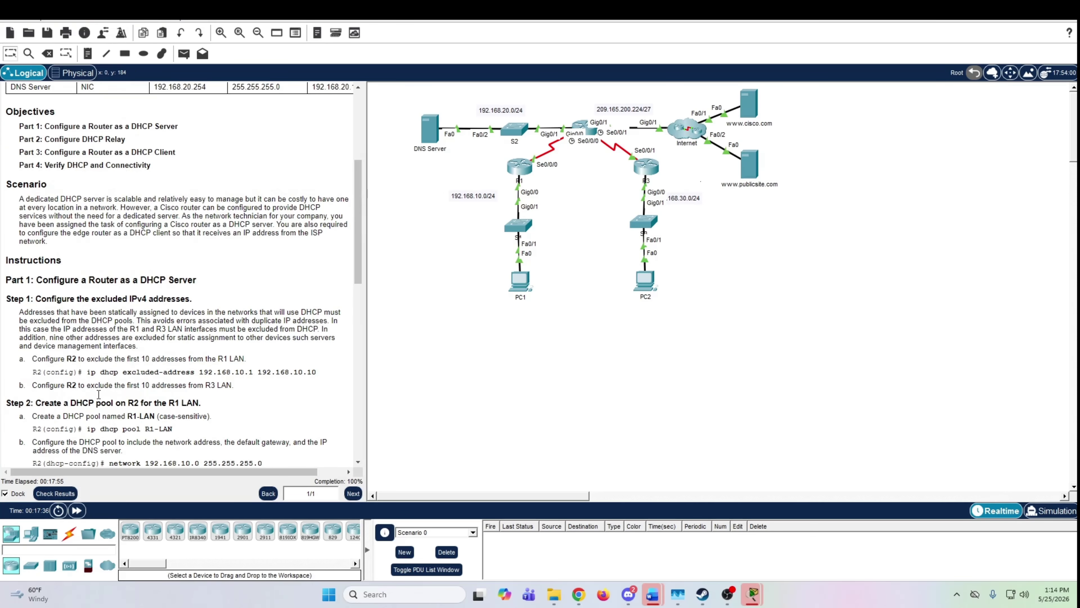
left_click_drag(33, 359, 273, 405)
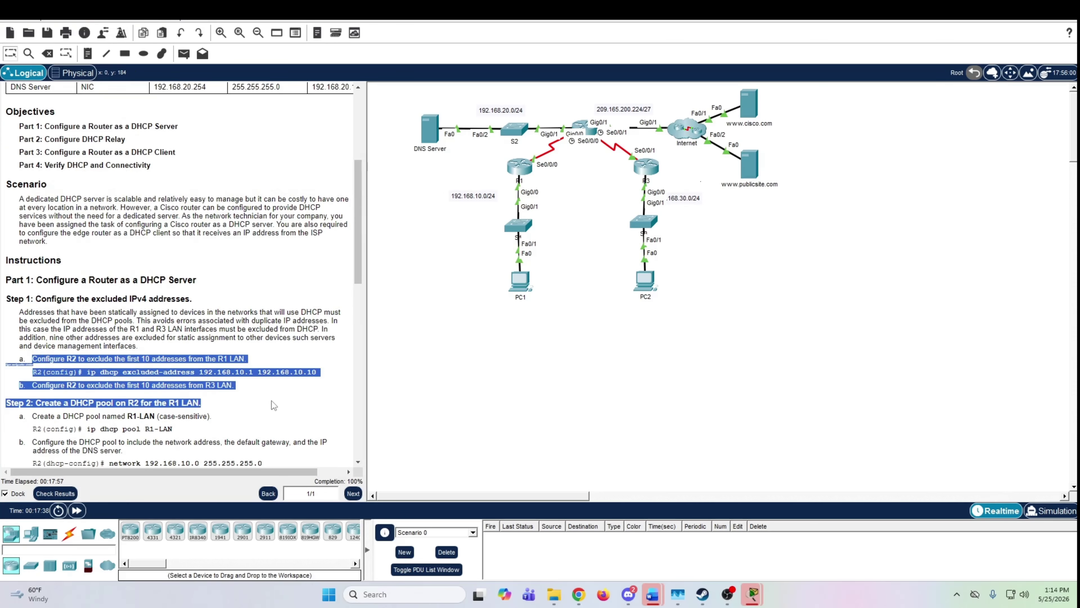